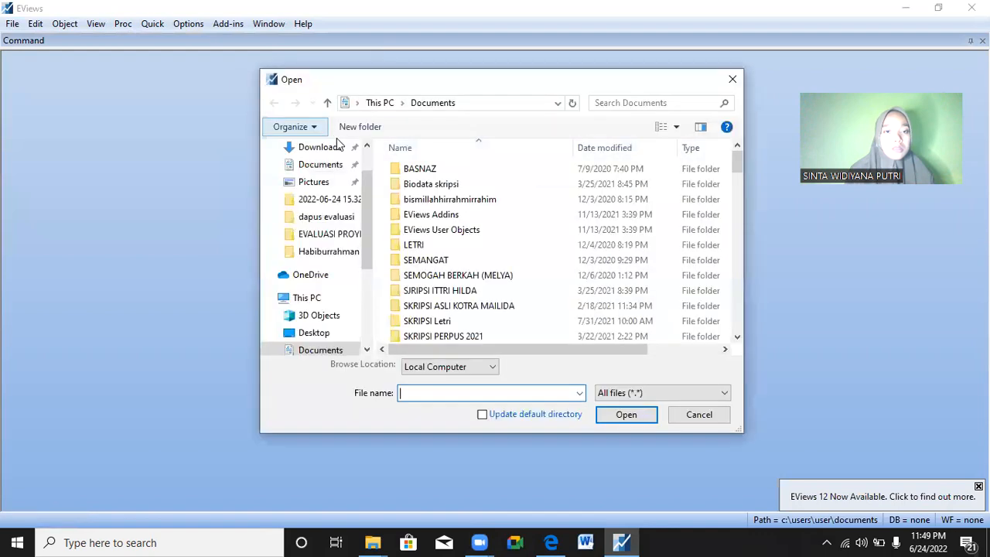
Step: Import the UAS EKONOMETRIKA Excel data from Downloads into a new unstructured workfile, linking the imported series to the external source
click(340, 149)
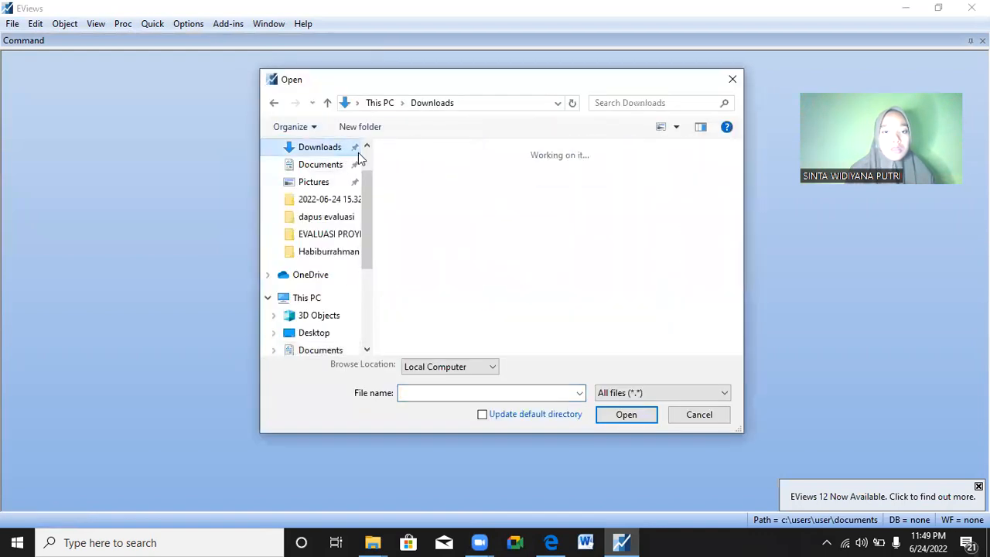
double_click(420, 193)
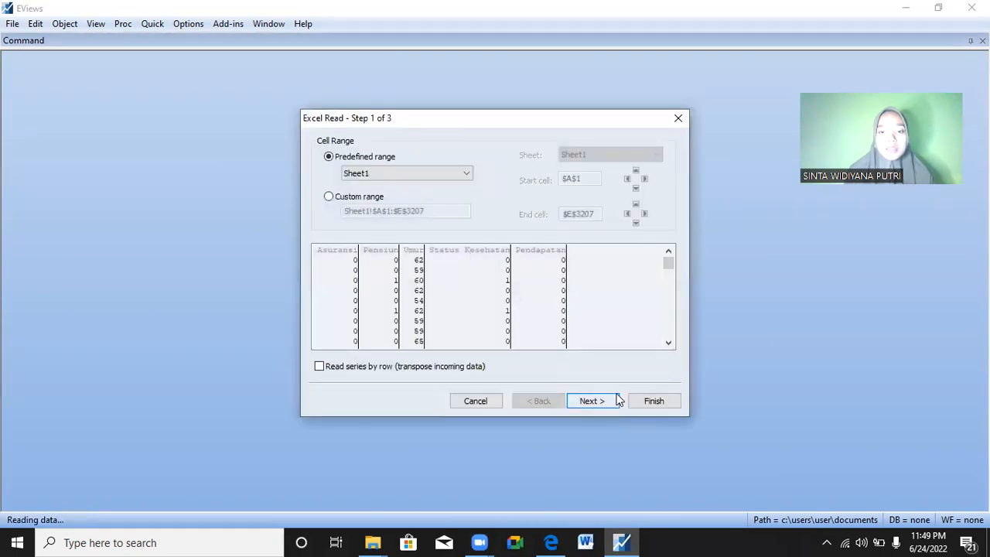
click(593, 401)
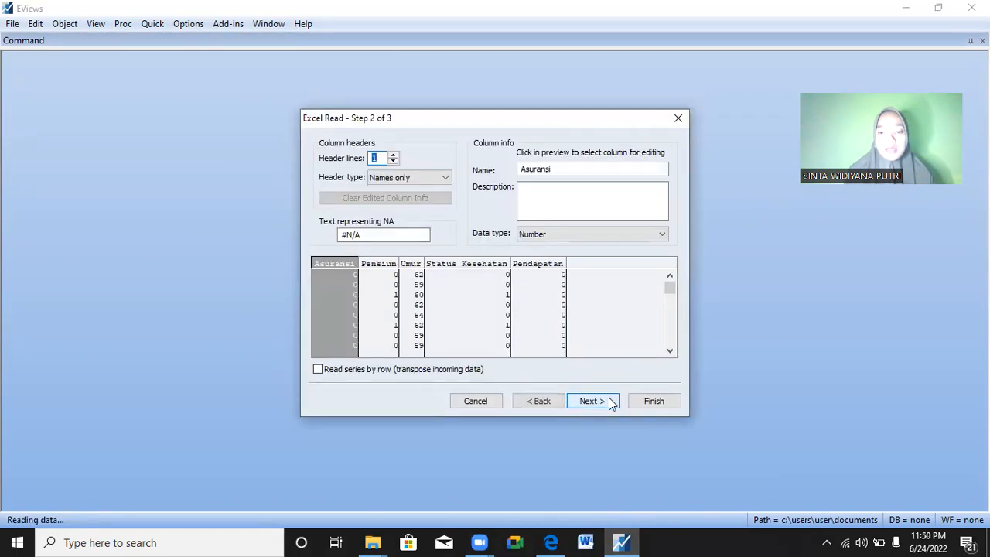
click(592, 400)
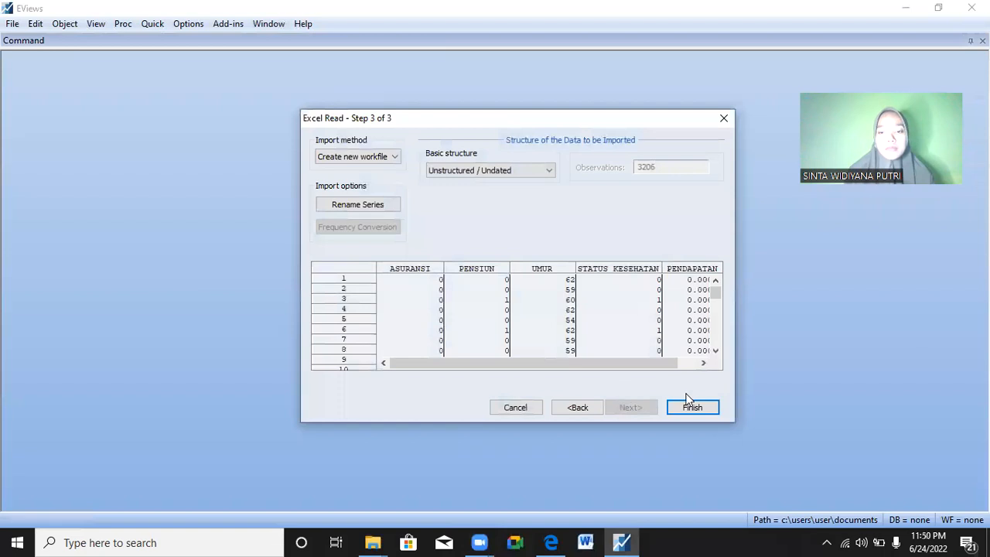
click(692, 407)
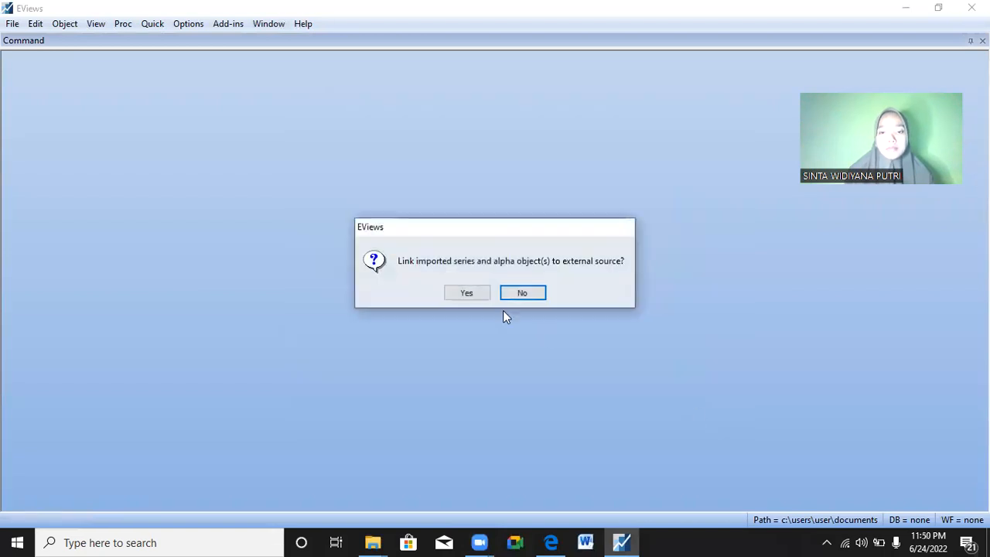
click(467, 294)
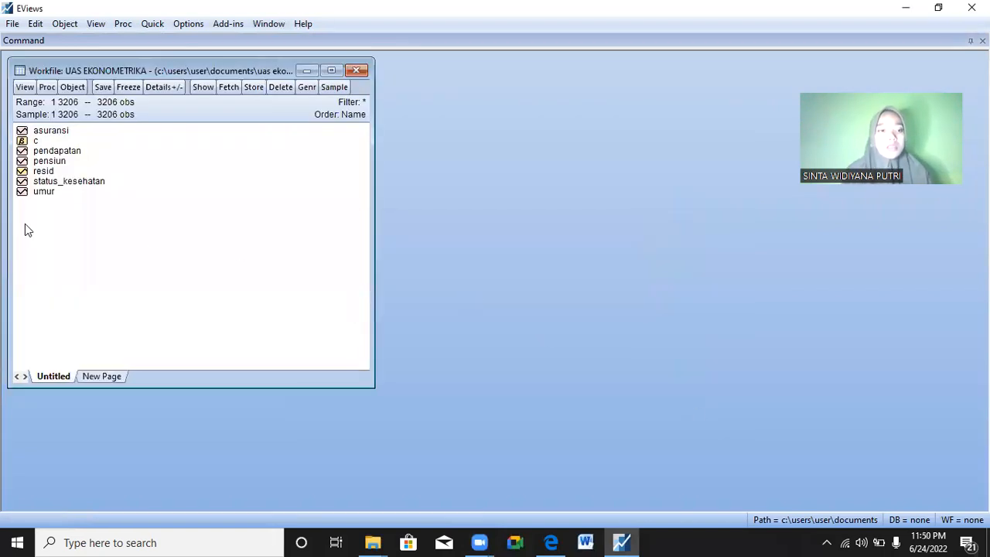
Step: Estimate asuransi on c and pensiun with the least squares method, and delete the resulting untitled equation
click(34, 196)
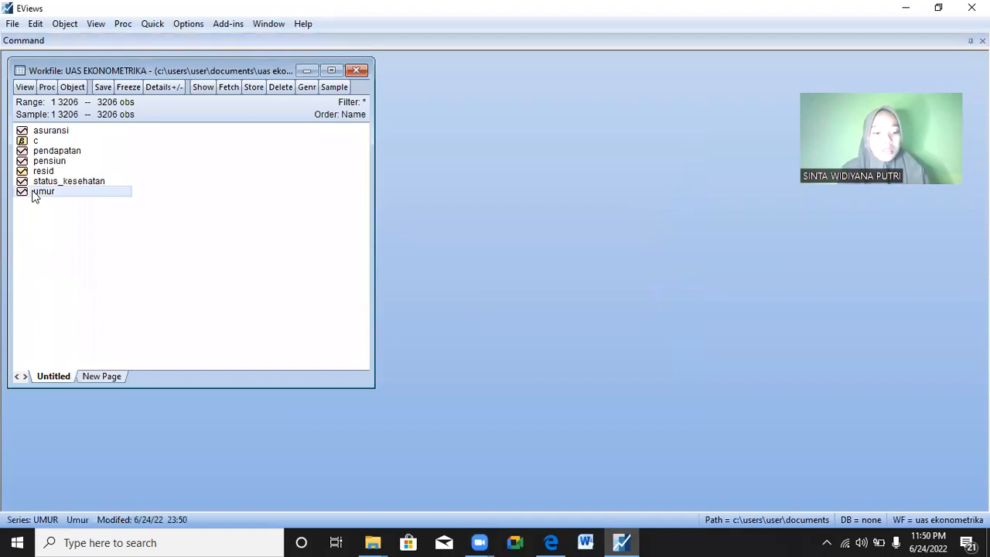
key(ctrl+a)
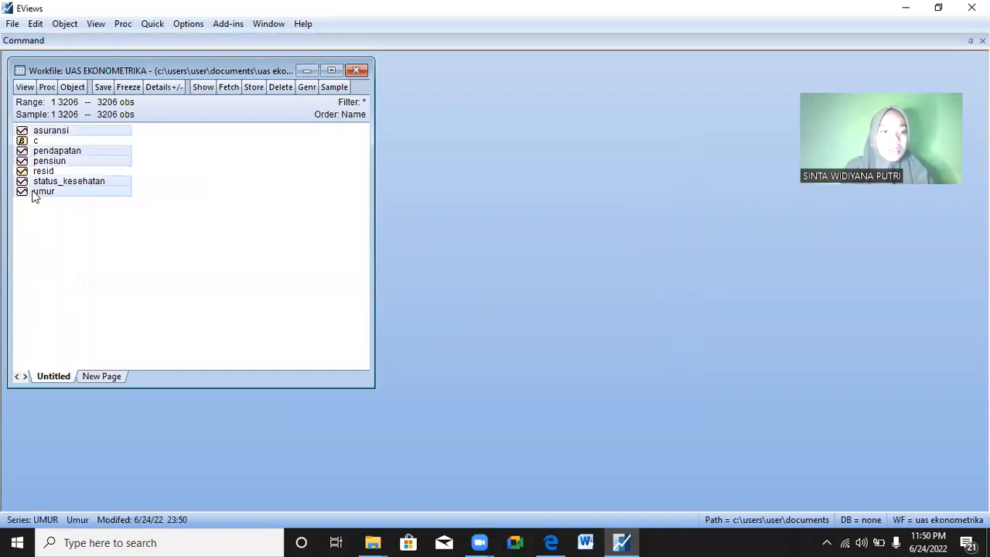
click(154, 25)
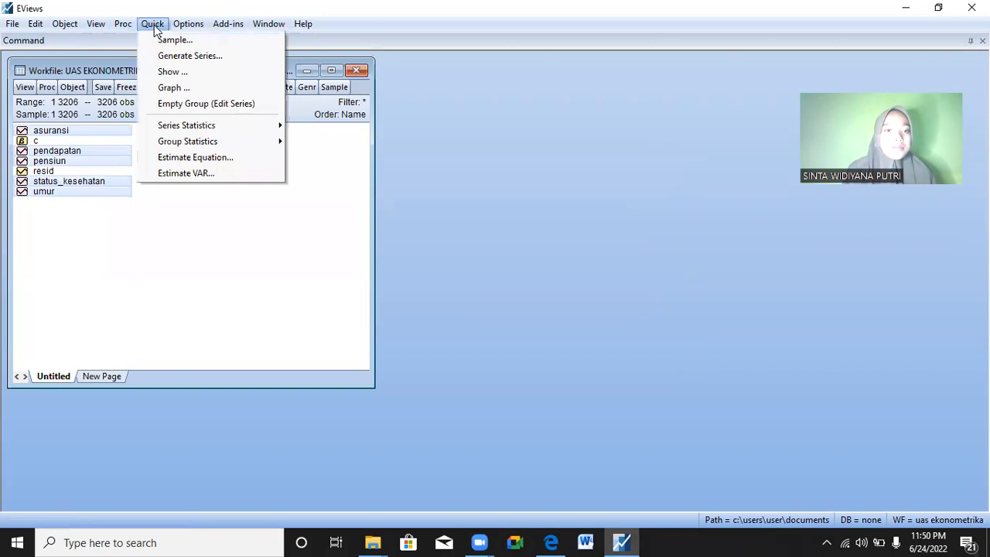
click(194, 159)
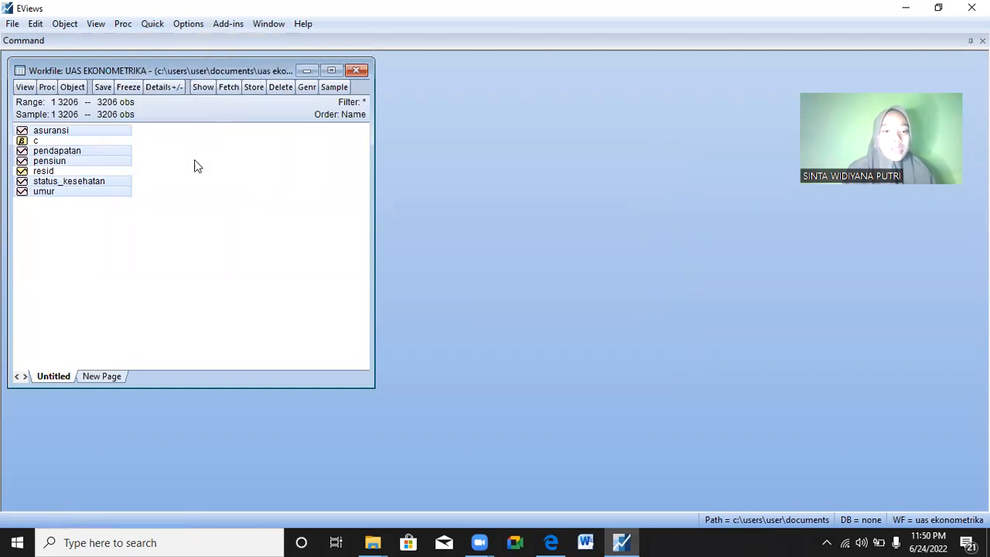
text(asuransi c)
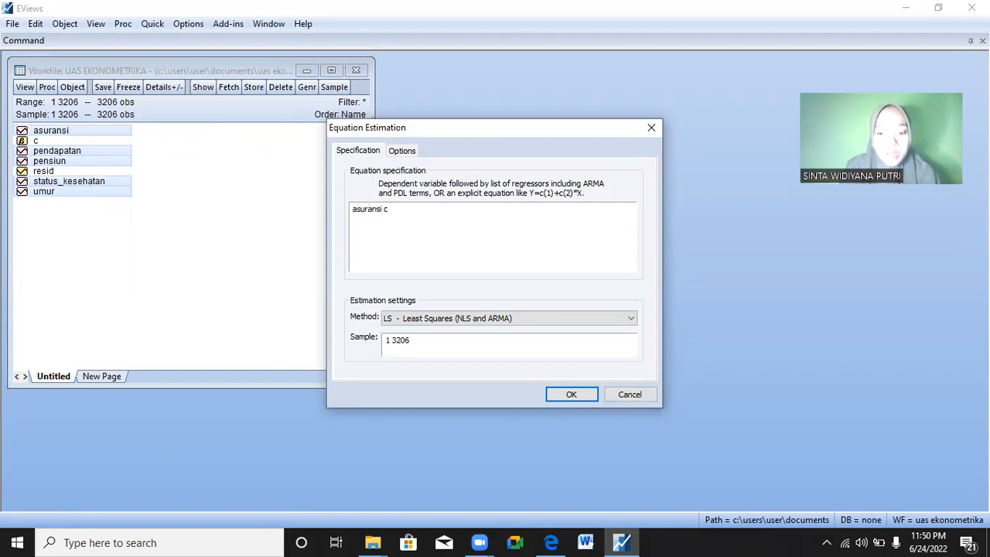
text(pensiun)
click(561, 396)
click(561, 397)
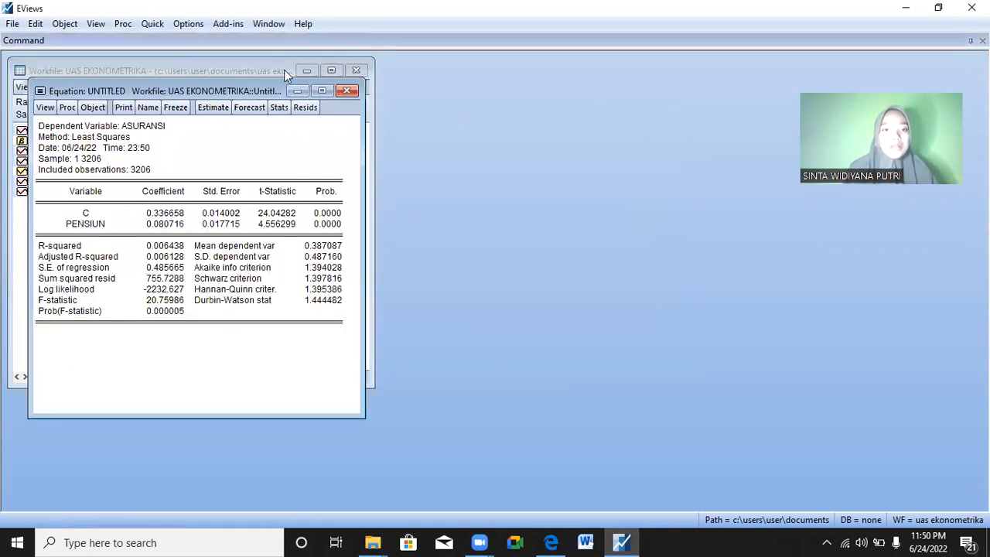
click(347, 93)
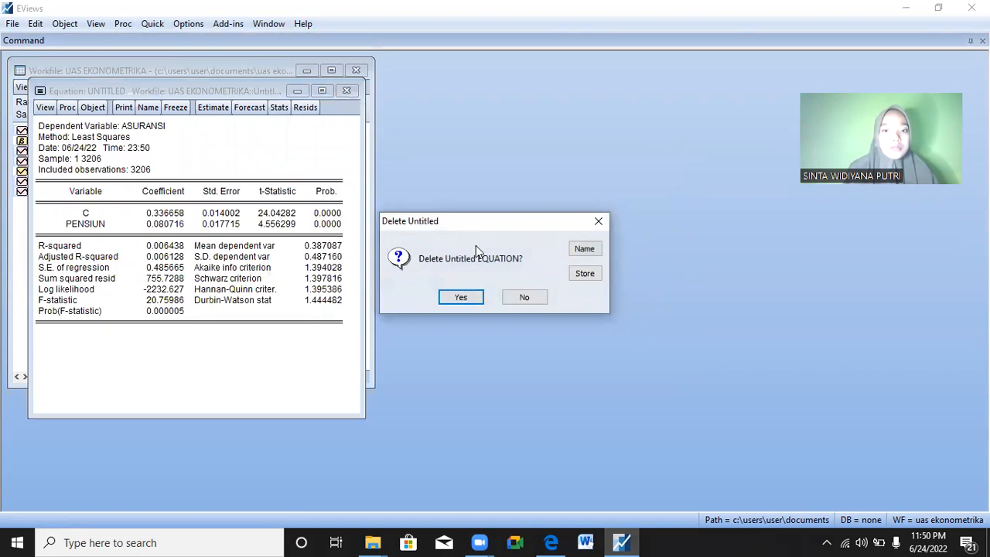
click(462, 297)
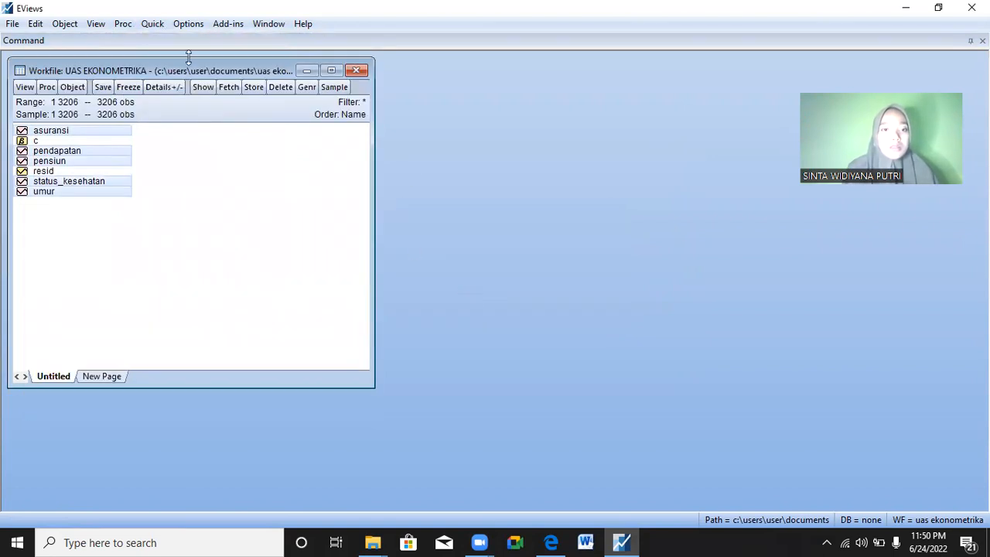
Step: Estimate the equation "asuransi c pensiun" with the BINARY choice method and the Logit option
click(151, 26)
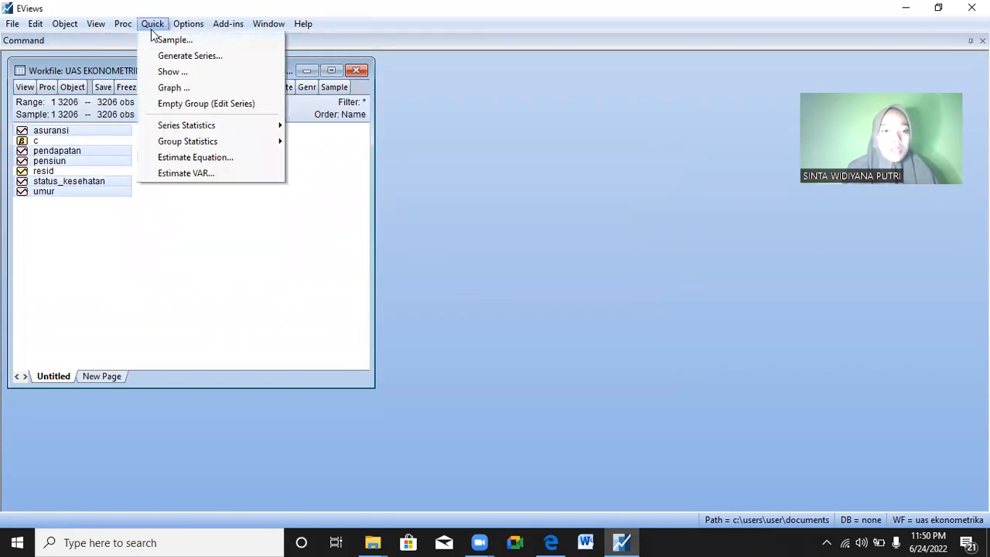
click(207, 160)
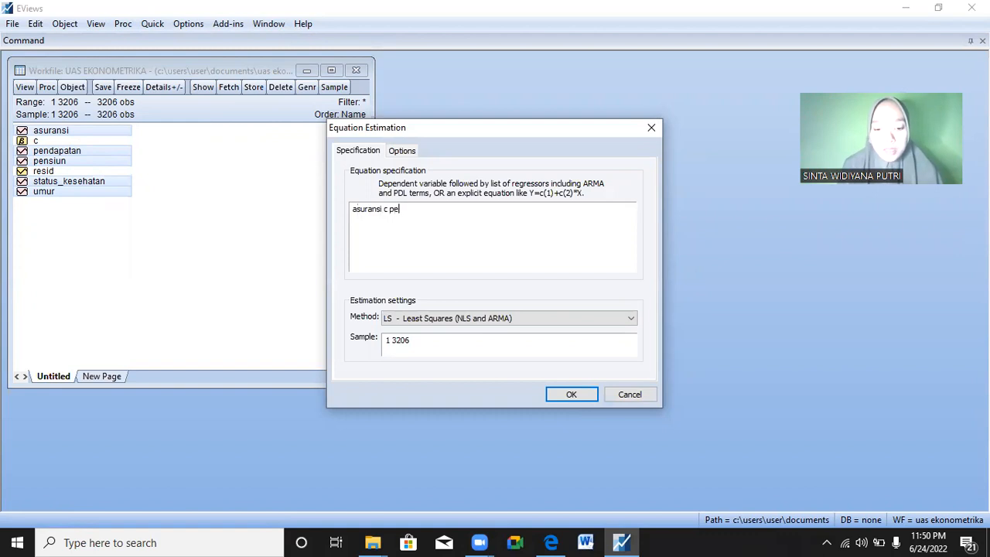
text(asuransi c pensiun)
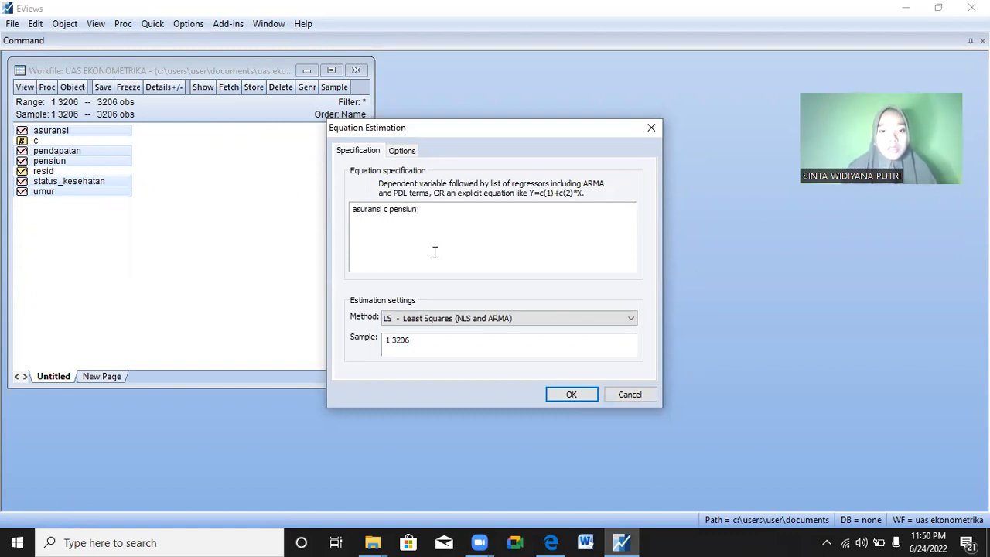
click(536, 320)
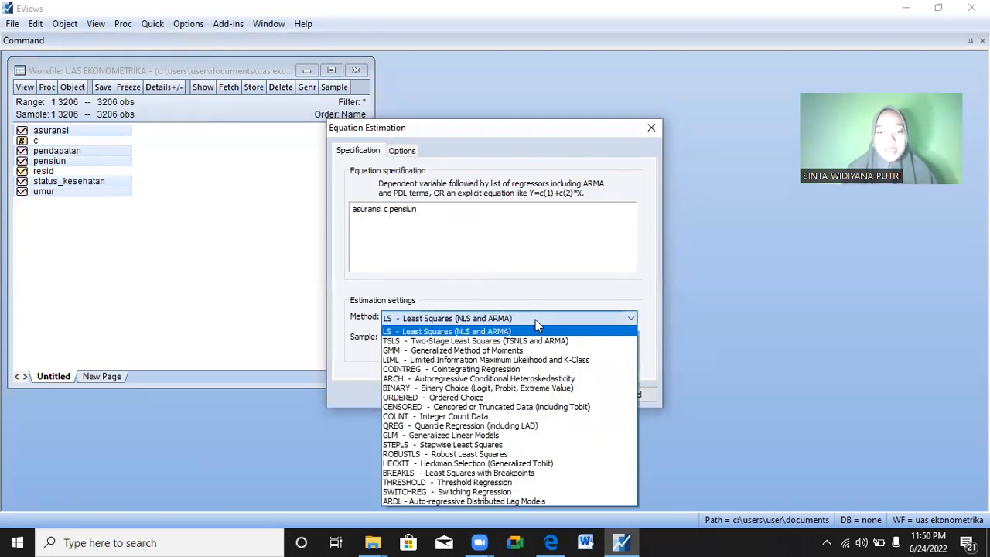
click(496, 385)
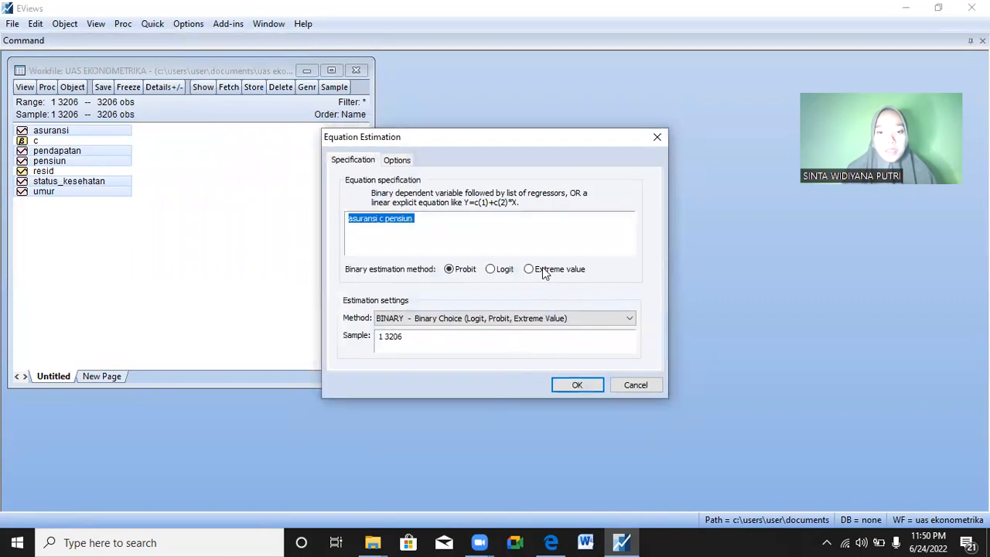
click(501, 276)
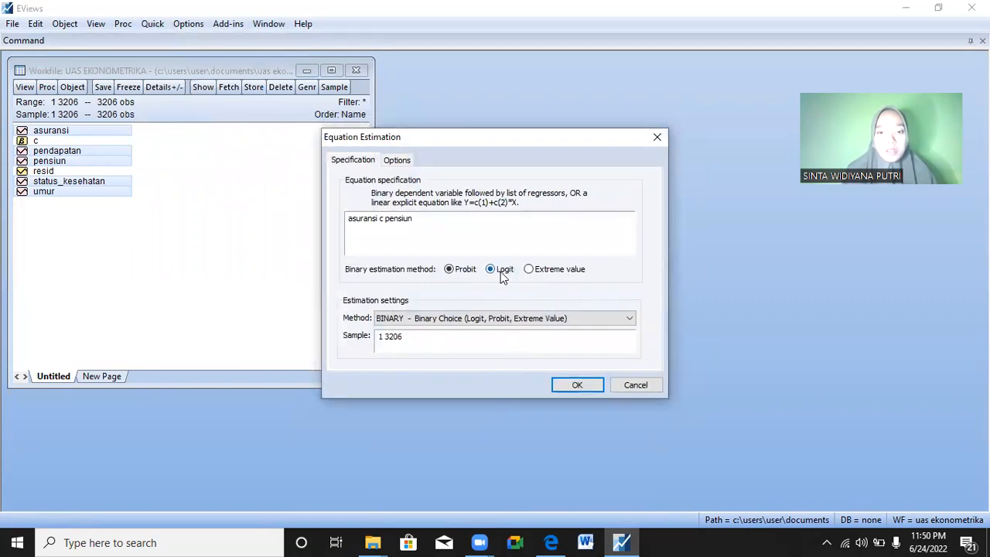
click(578, 385)
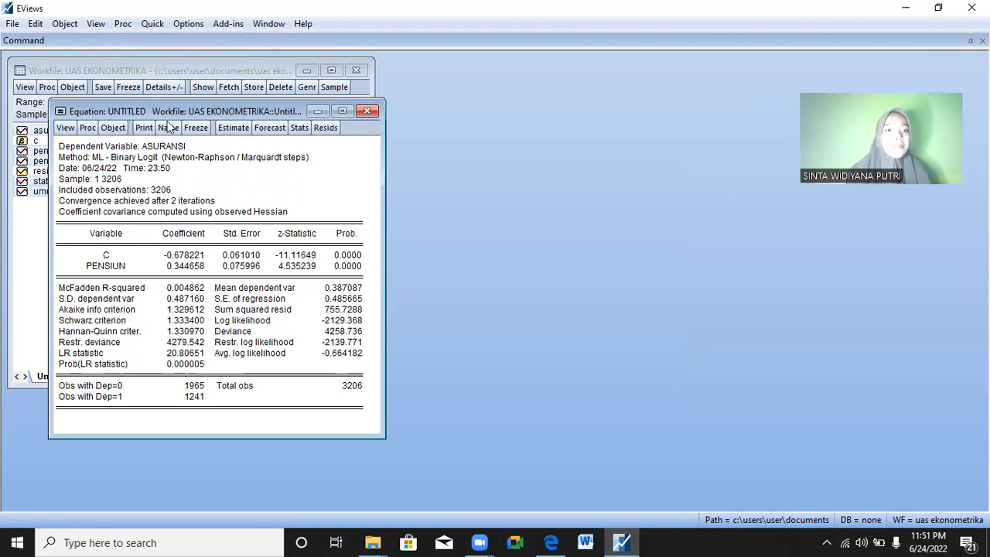
Step: Estimate the binary logit equation "asuransi c umur", deleting the previous untitled equation
click(147, 27)
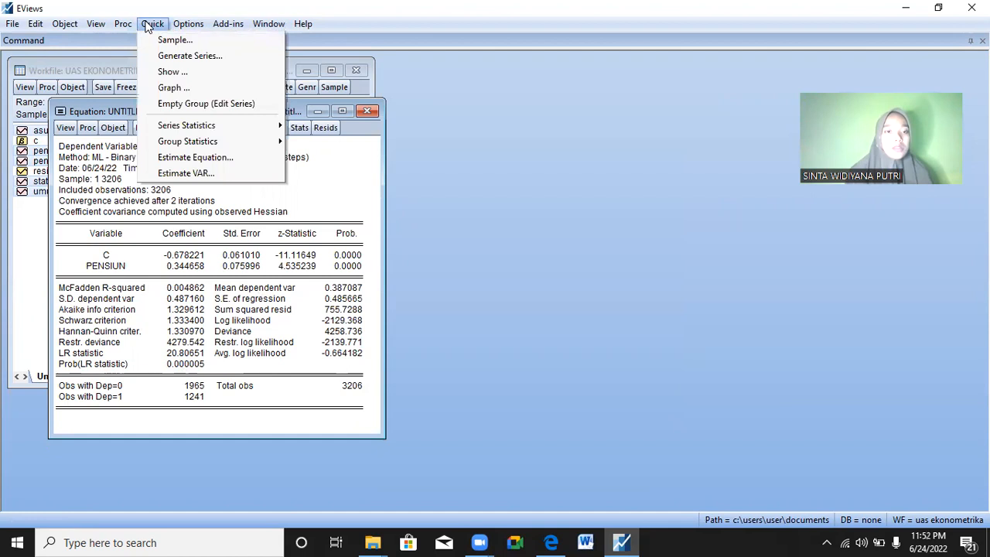
click(191, 157)
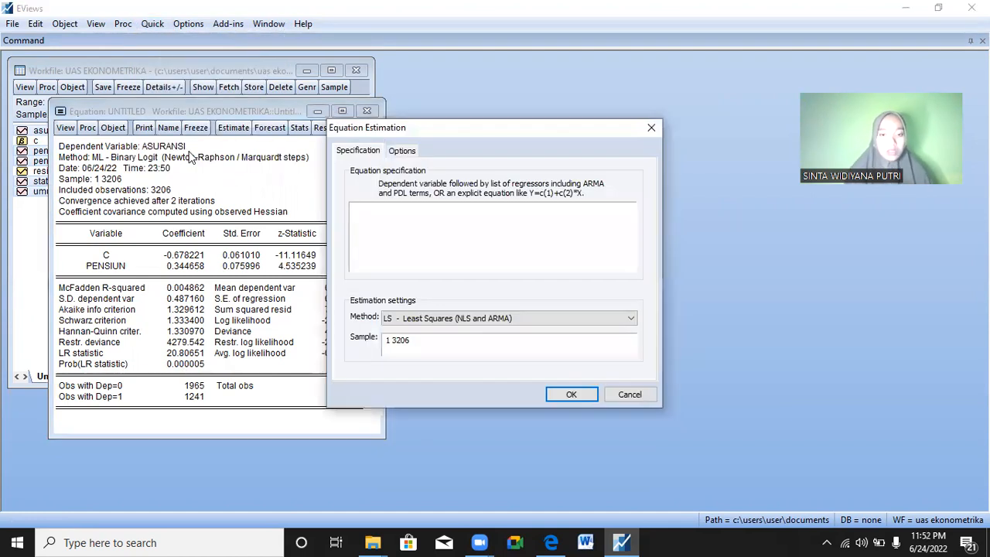
text(asu)
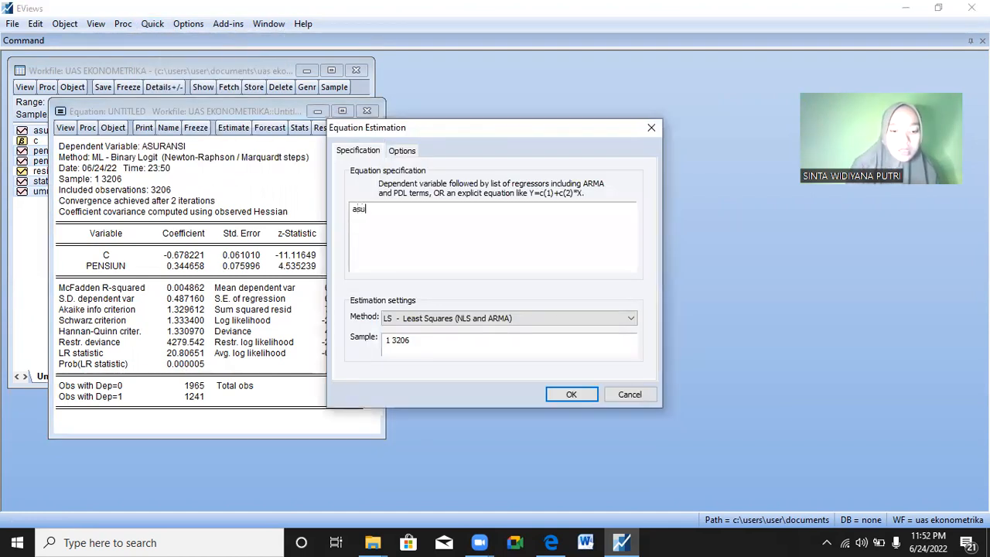
text(ransi c)
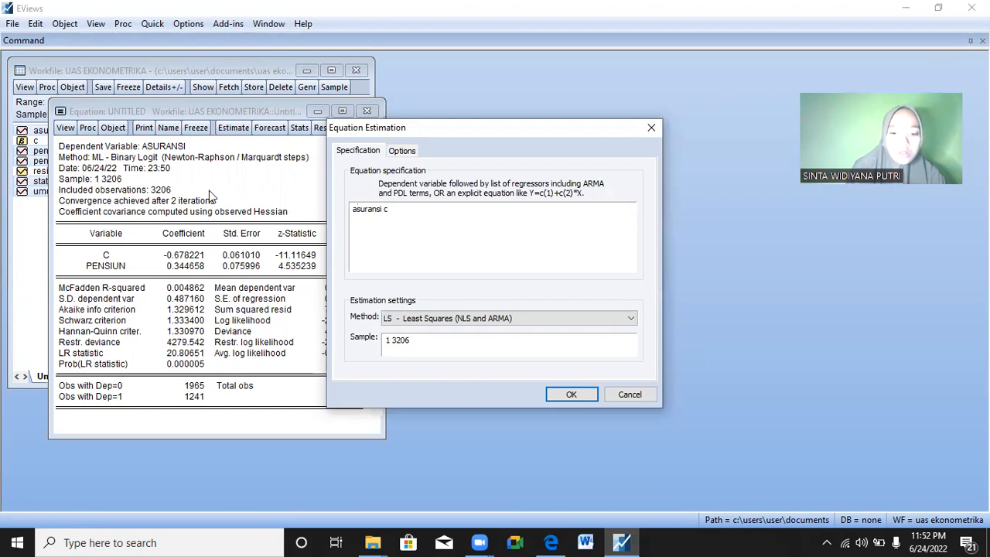
text( umur)
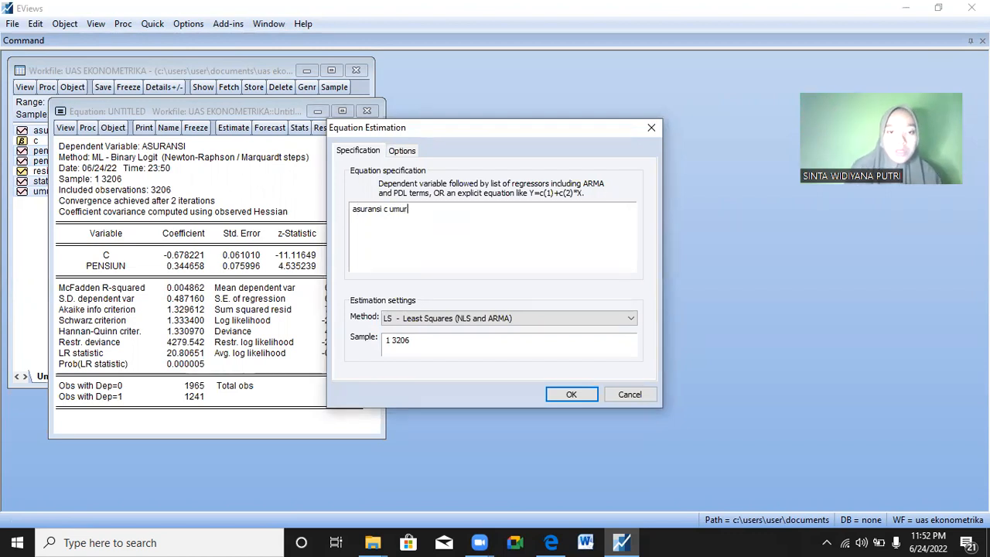
click(532, 320)
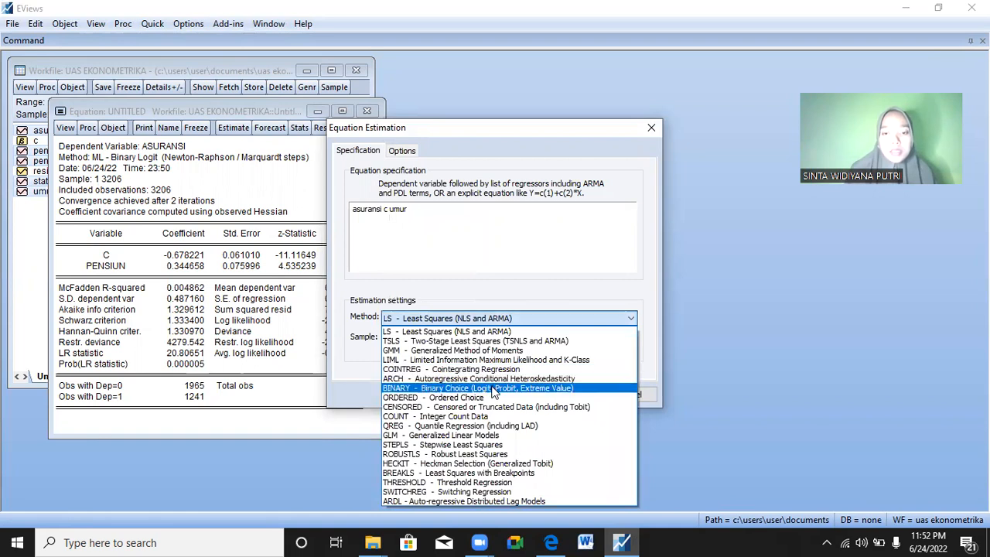
click(493, 392)
click(490, 269)
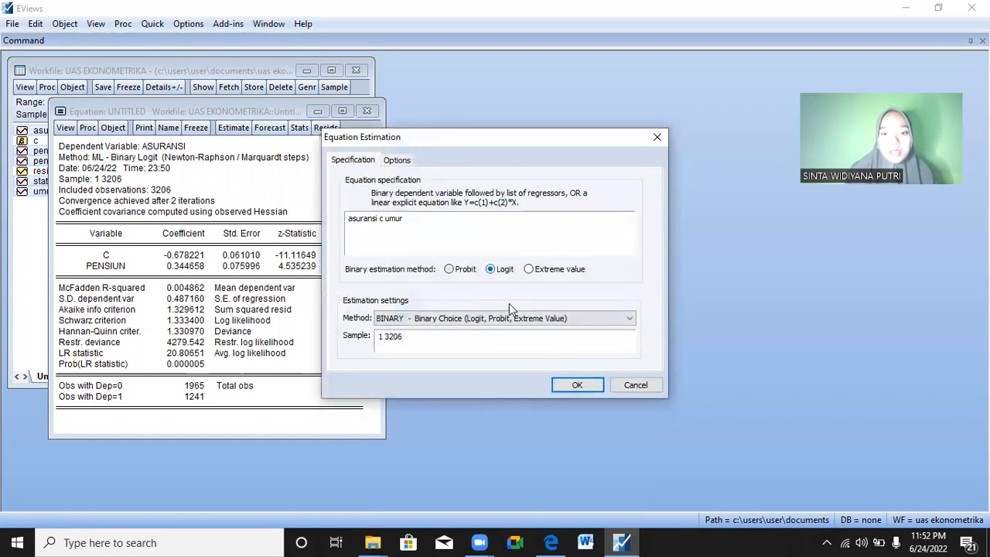
click(577, 384)
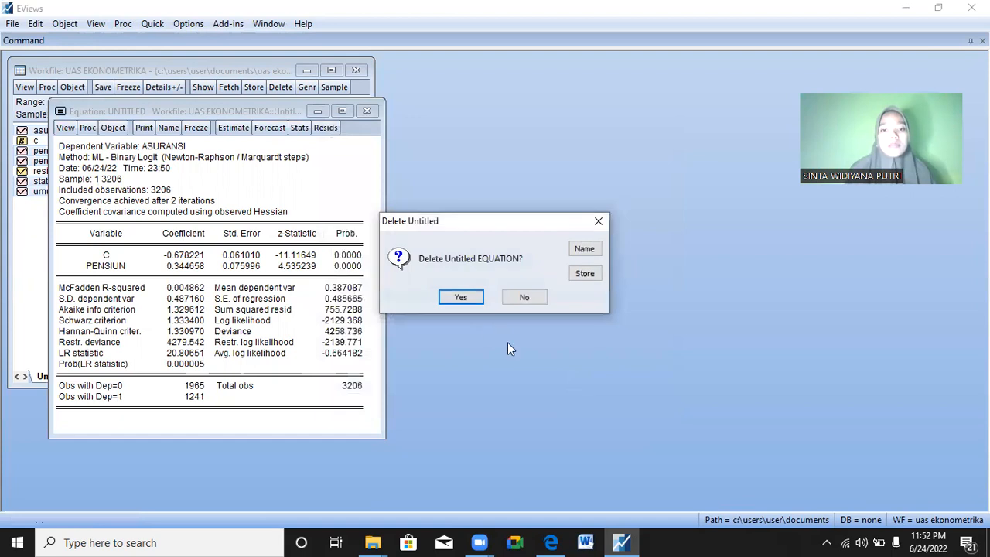
click(463, 298)
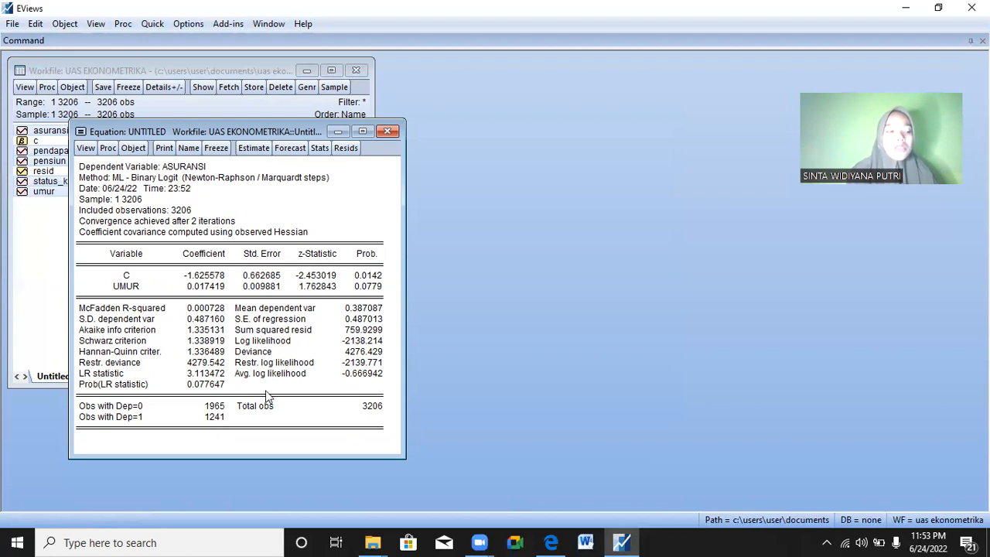
Step: Estimate the equation "asuransi c status_kesehatan" with the BINARY choice method and the Logit option, deleting the previous untitled equation
click(147, 24)
mouse_move(188, 126)
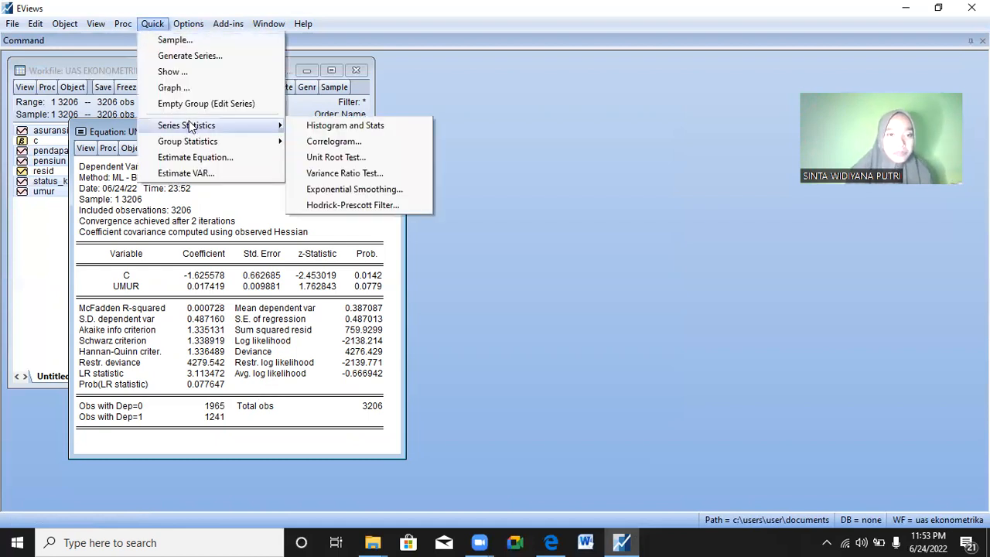
click(196, 156)
text(asu)
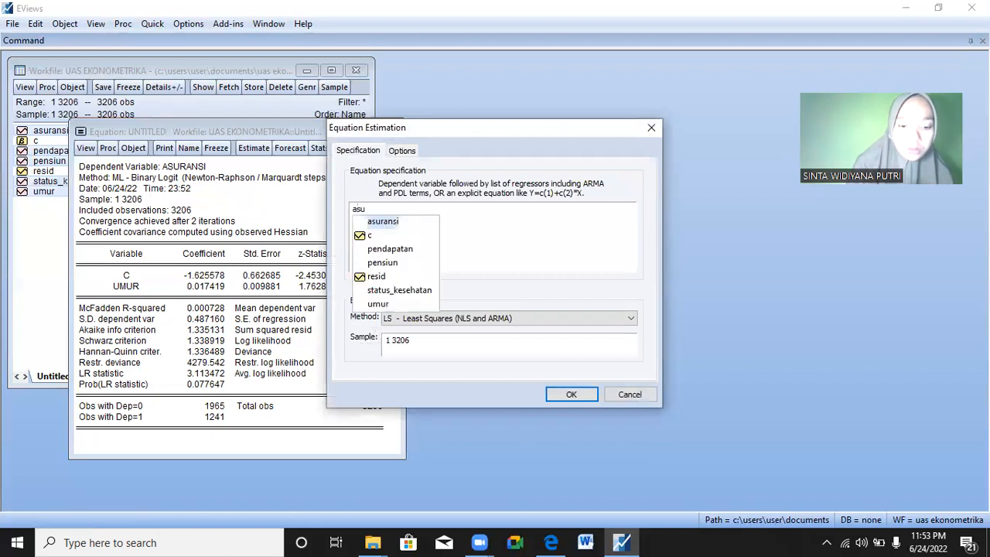
text(ransi)
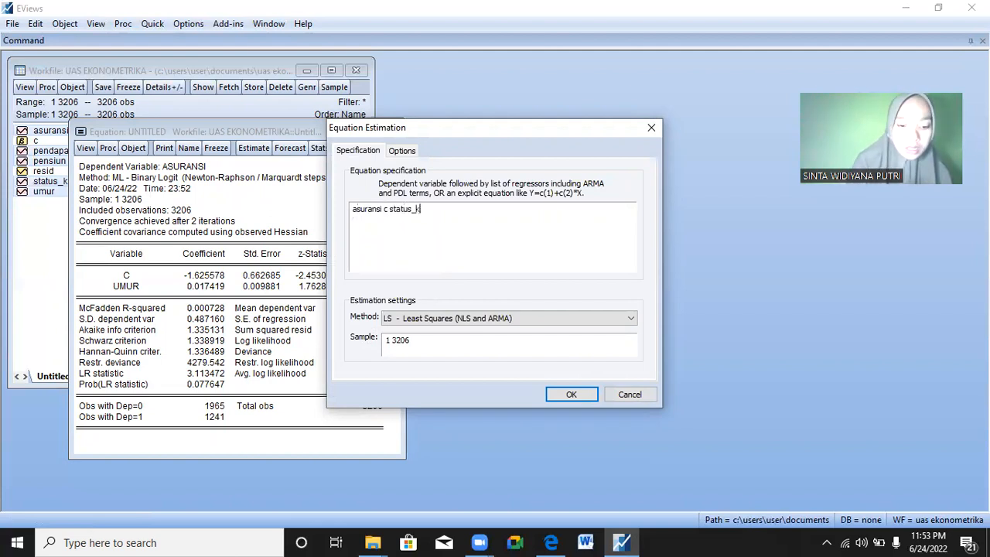
text(c status_kesehatan)
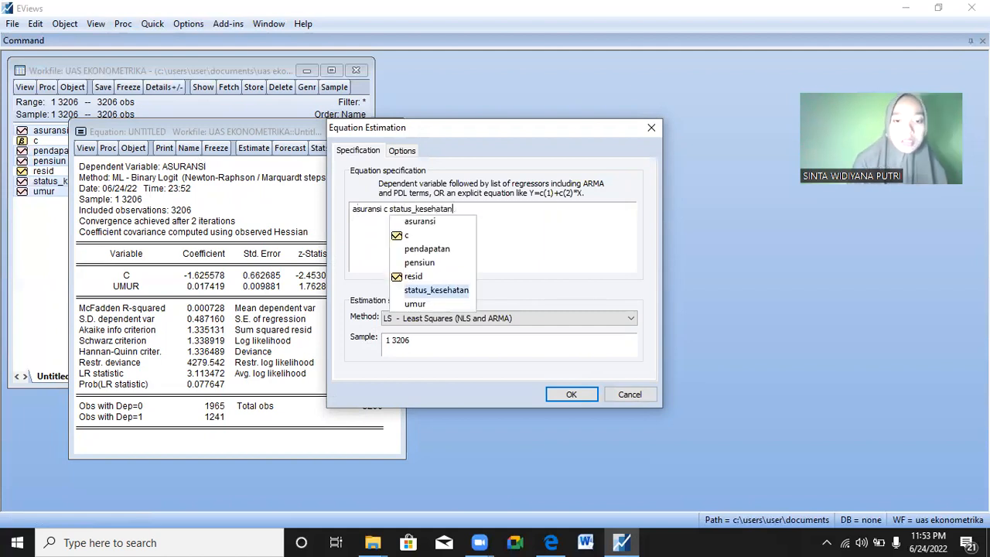
click(596, 319)
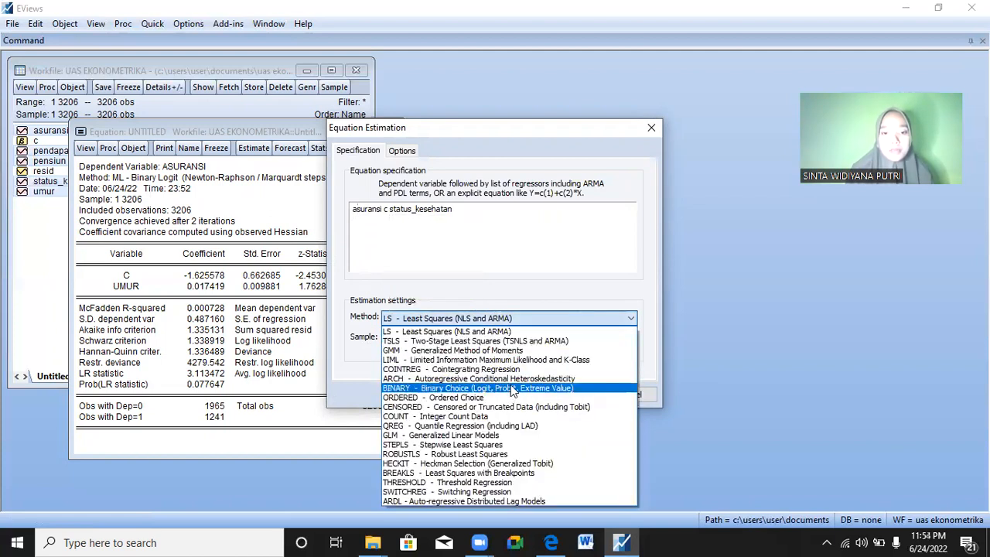
click(510, 389)
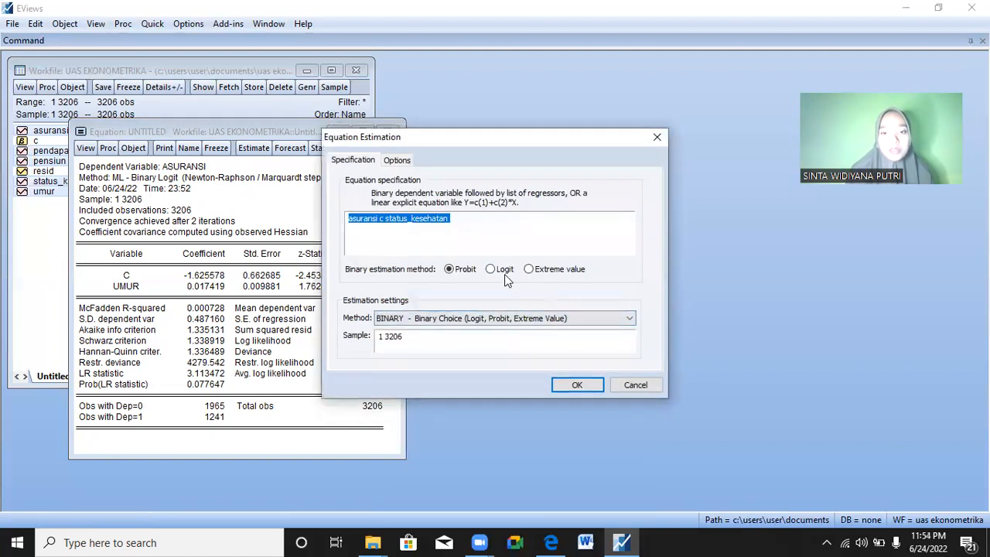
click(504, 273)
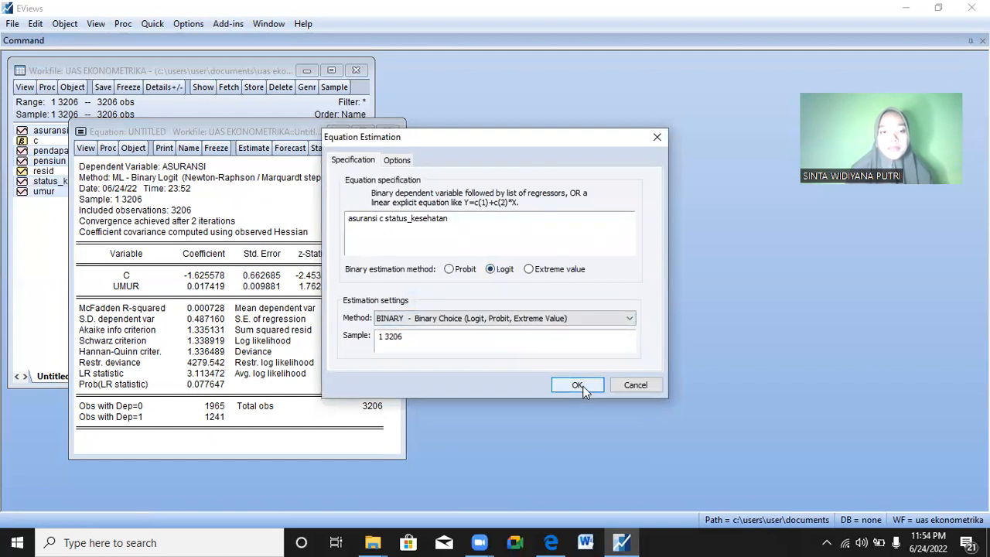
click(577, 385)
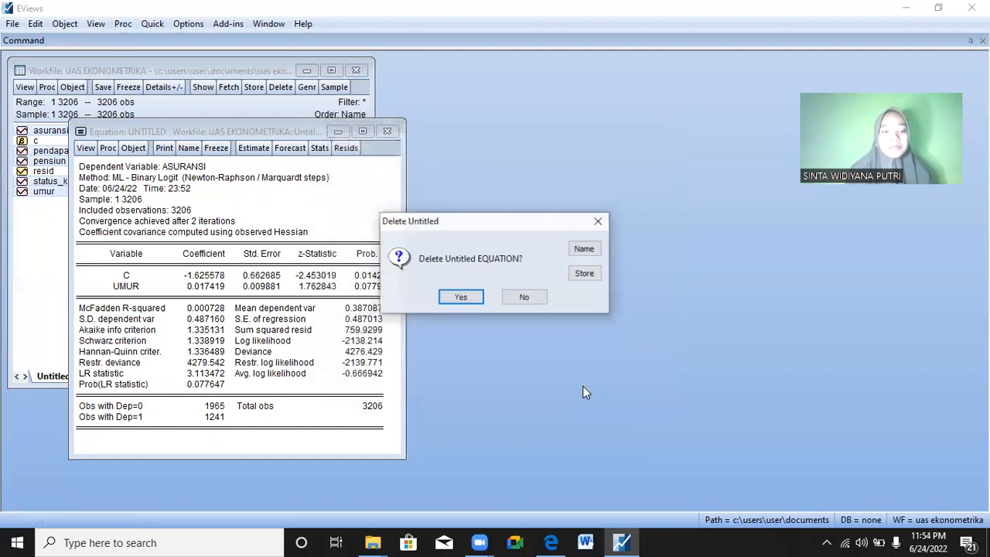
click(460, 297)
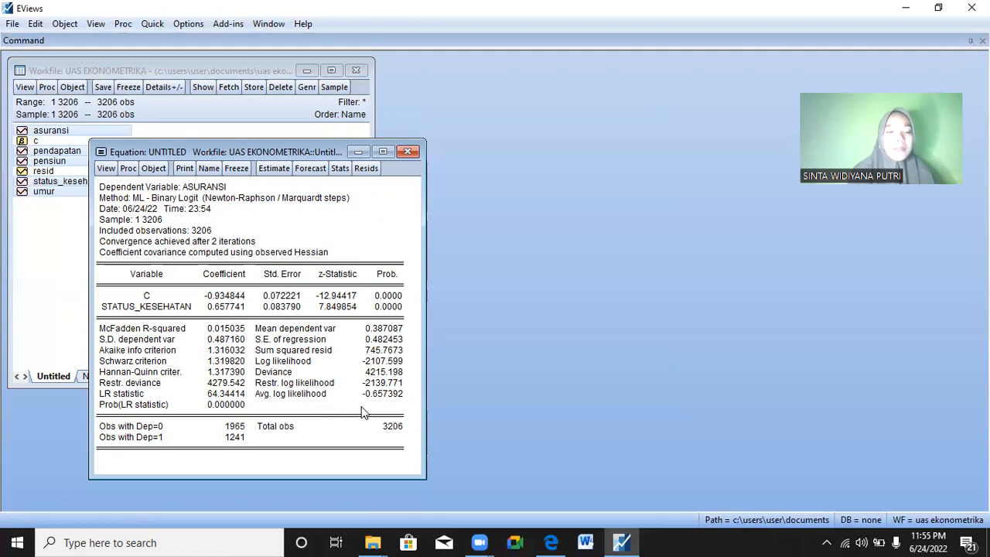
click(154, 25)
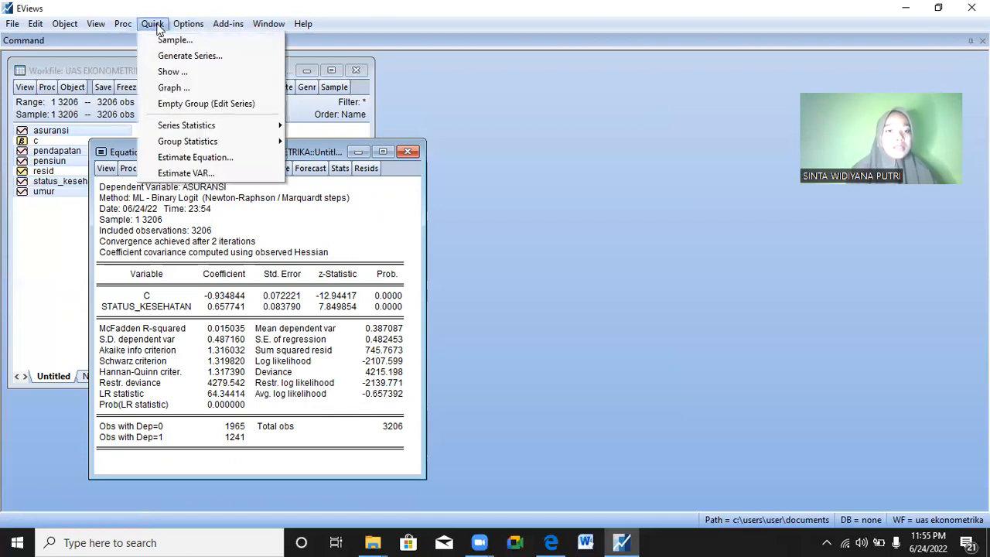
click(219, 156)
text(a)
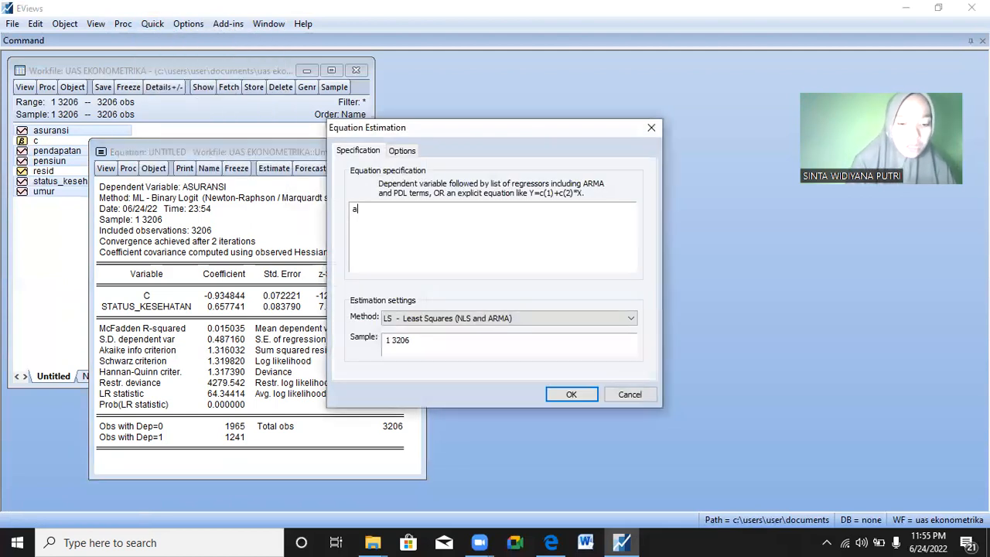
text(suran)
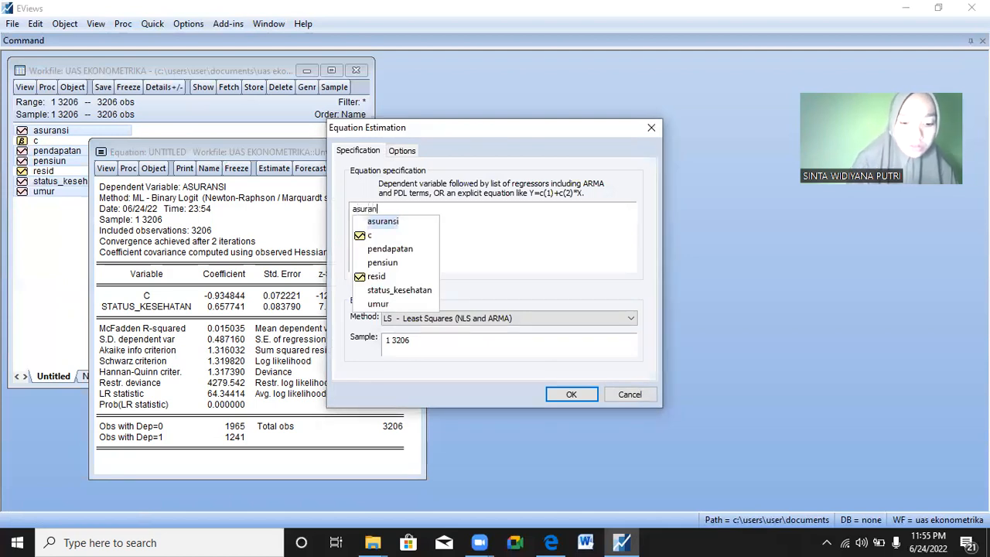
text(si c pendapatan)
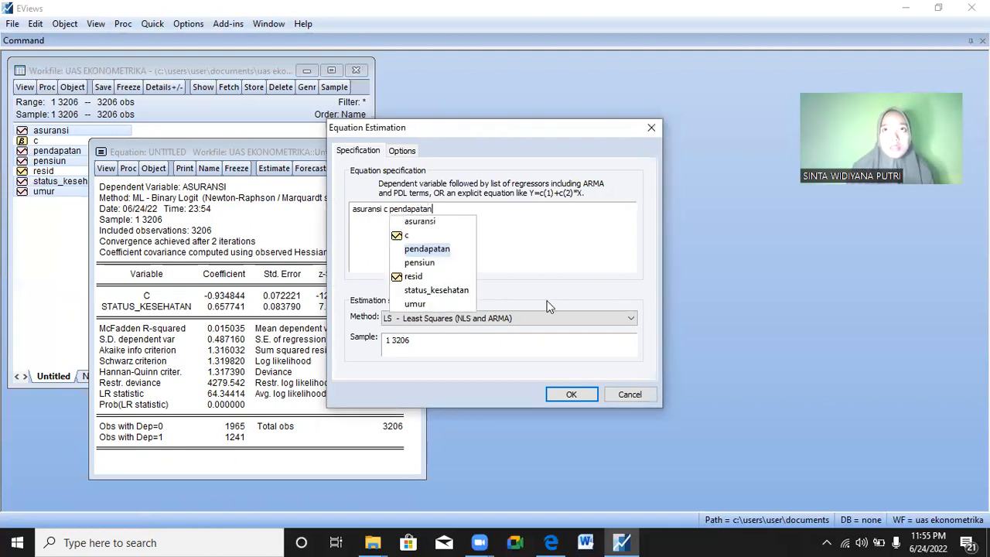
click(573, 318)
click(572, 318)
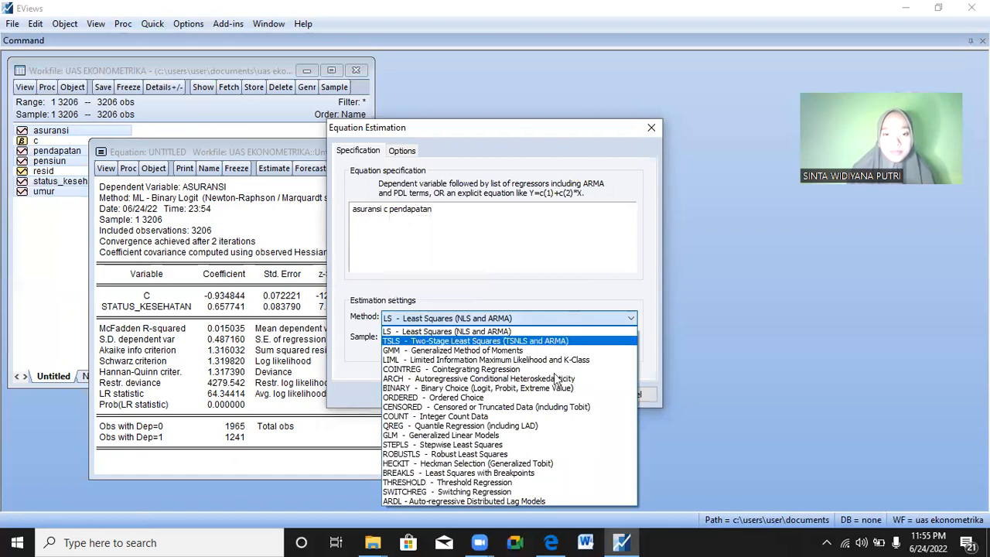
click(531, 380)
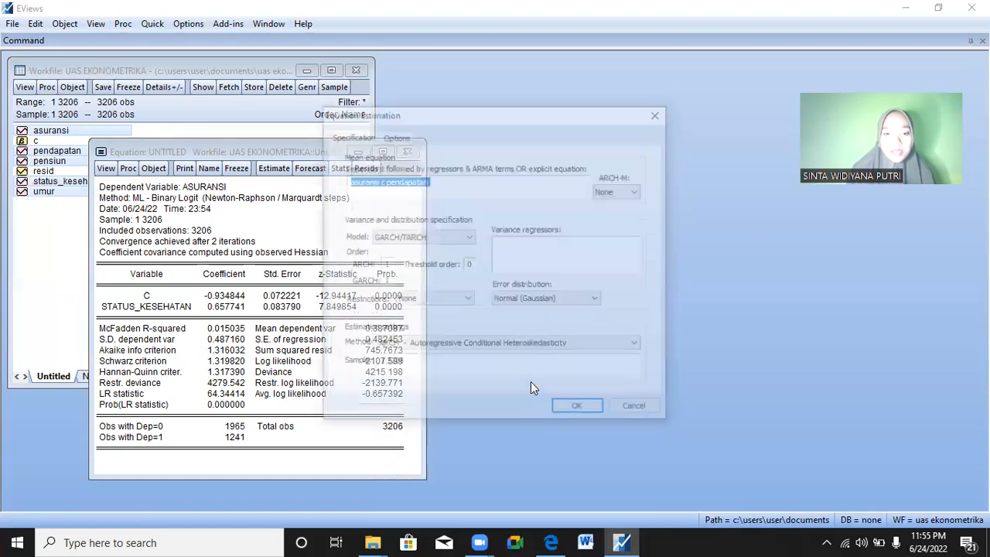
click(660, 112)
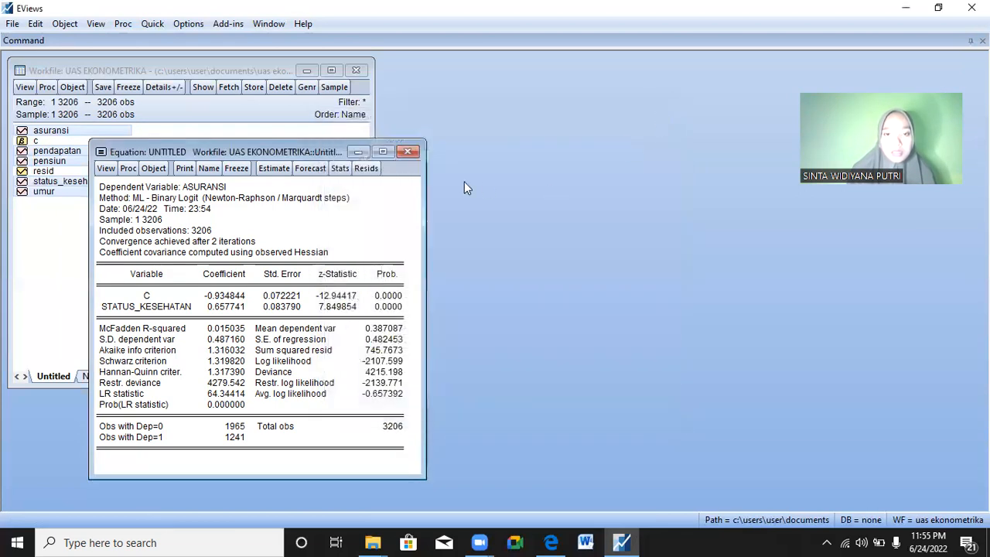
Step: Estimate the binary logit equation "asuransi c pendapatan", deleting the previous untitled equation
click(152, 25)
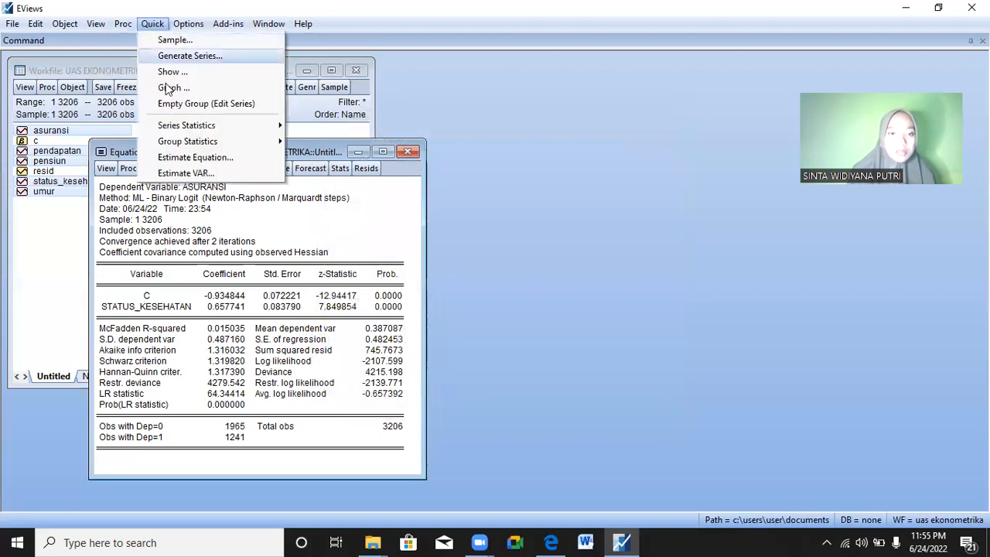
click(194, 158)
text(asuransi c pendapatan)
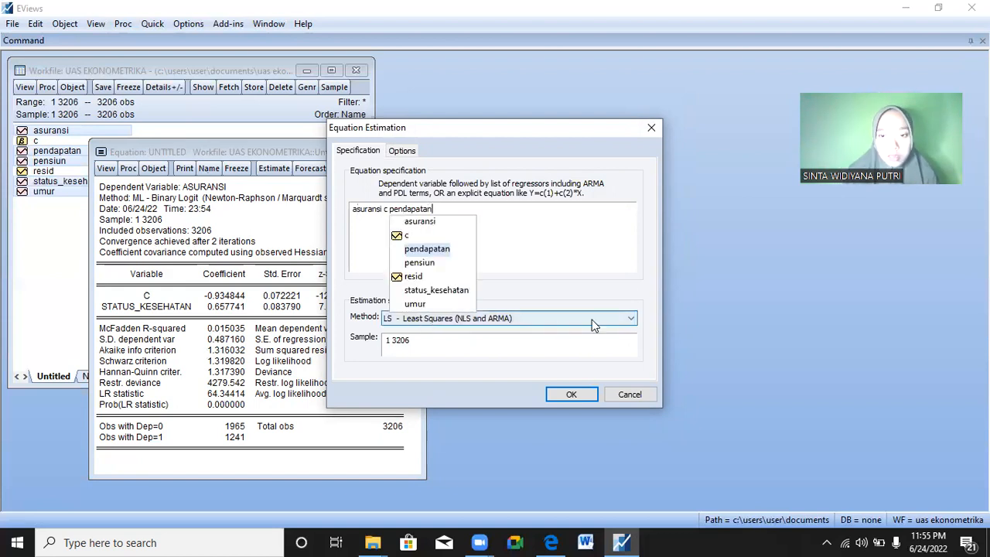
click(618, 319)
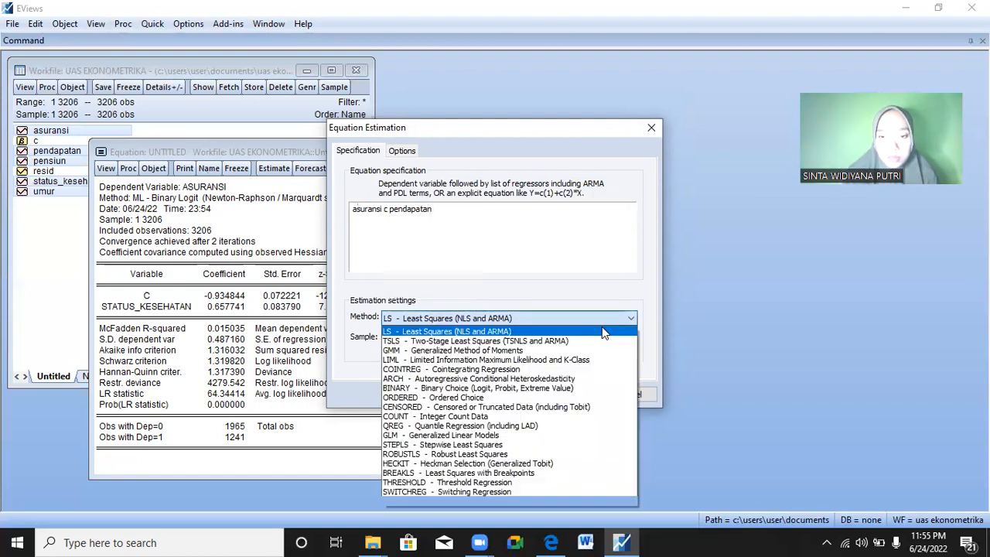
click(471, 389)
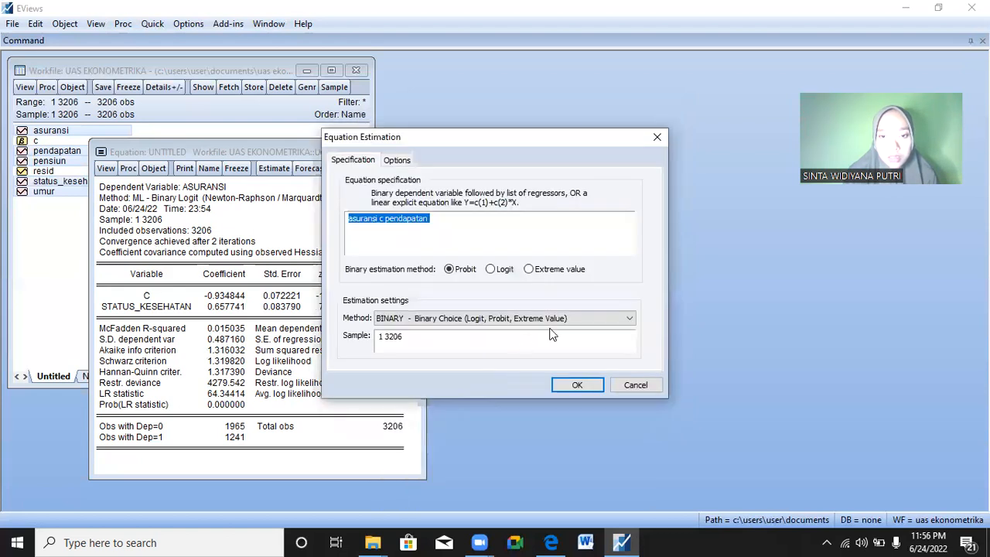
click(492, 272)
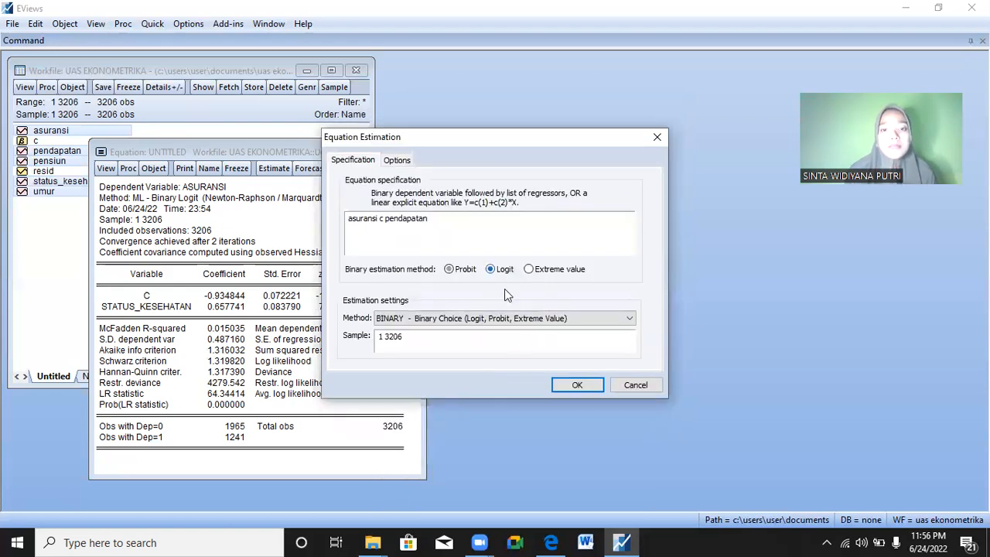
click(577, 385)
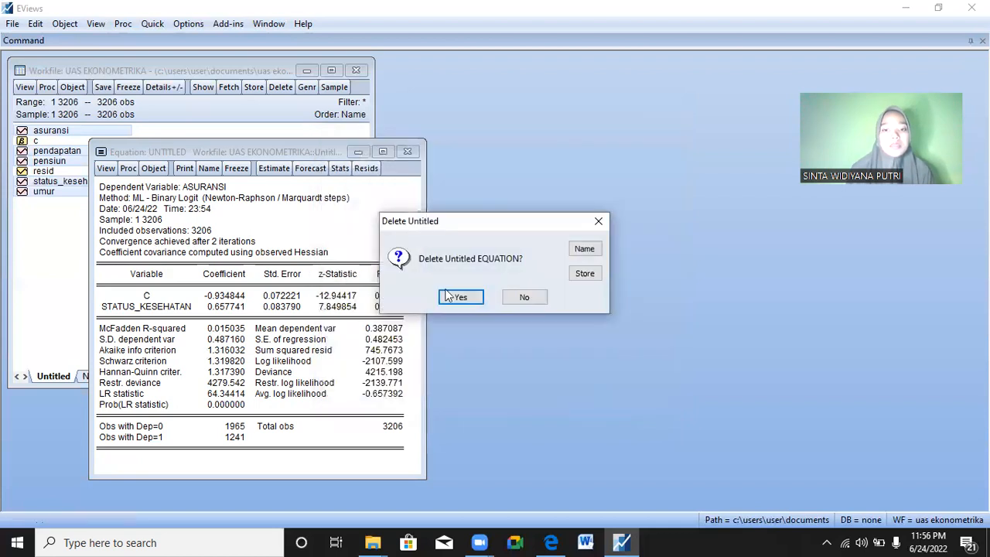
click(455, 299)
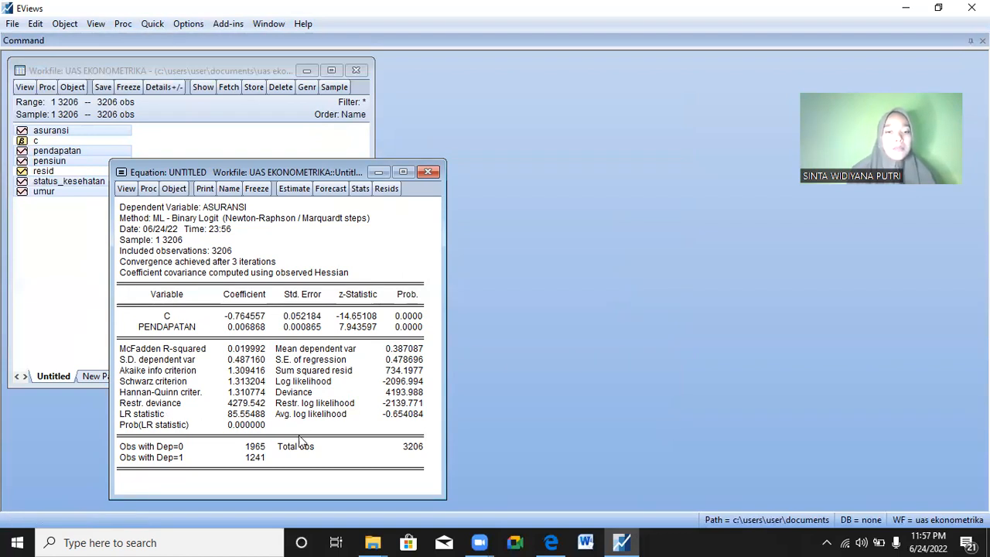
Step: Begin a new equation estimation and enter the specification "asuransi c pensiun umur pendapatan"
click(154, 24)
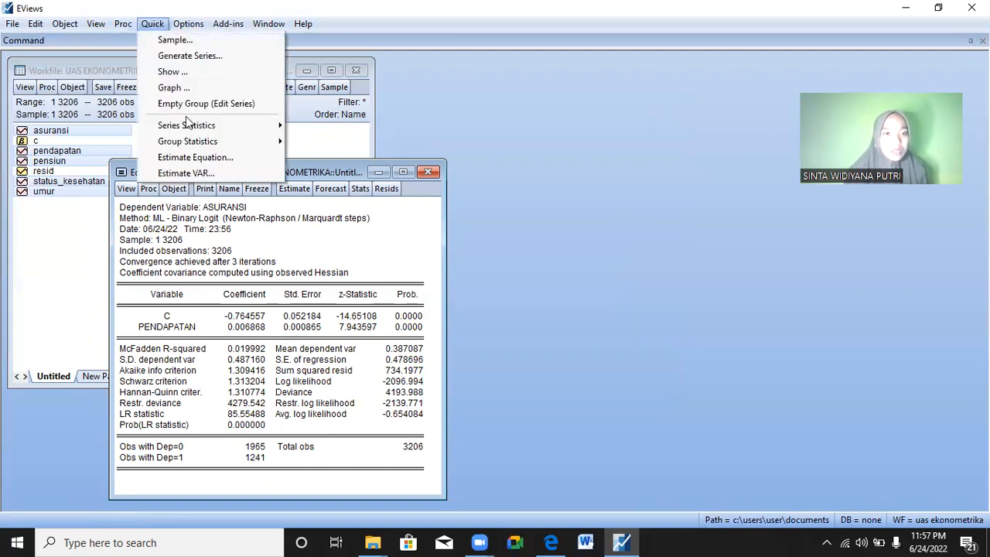
click(196, 158)
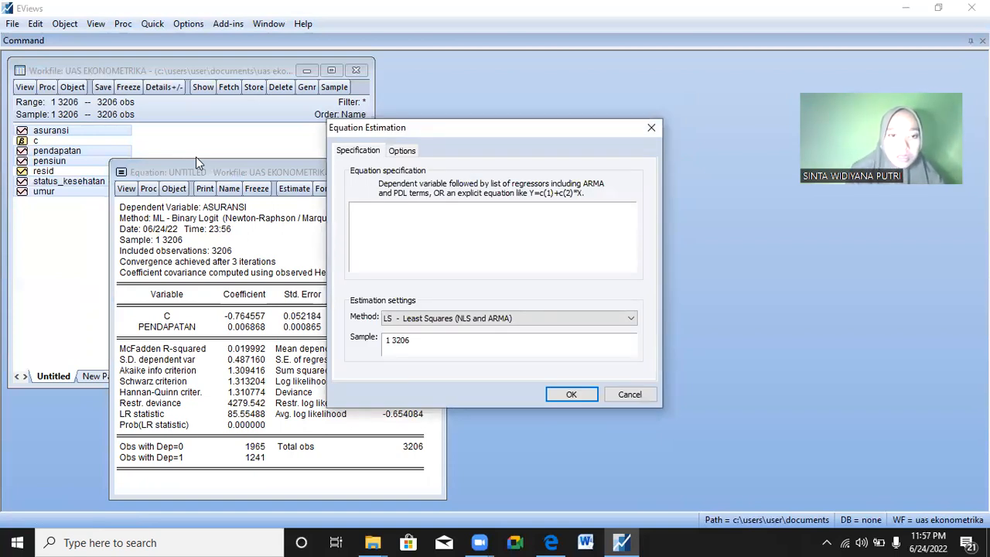
text(asu)
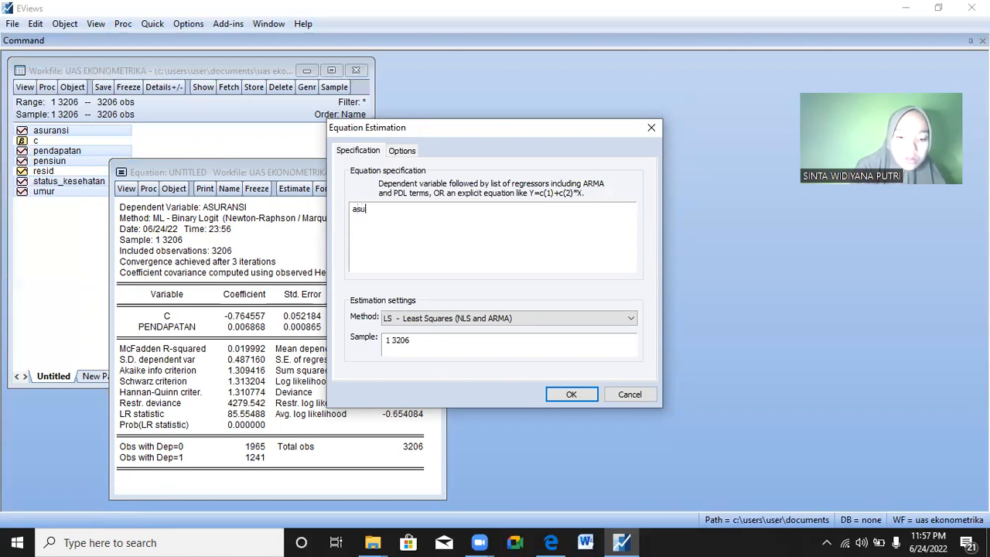
text(ransi c)
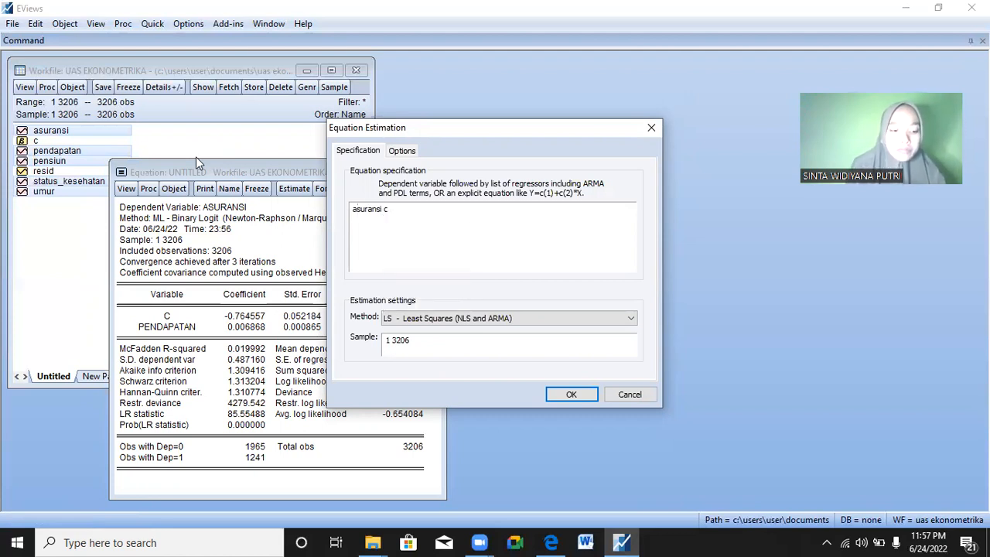
text( pensiun umu)
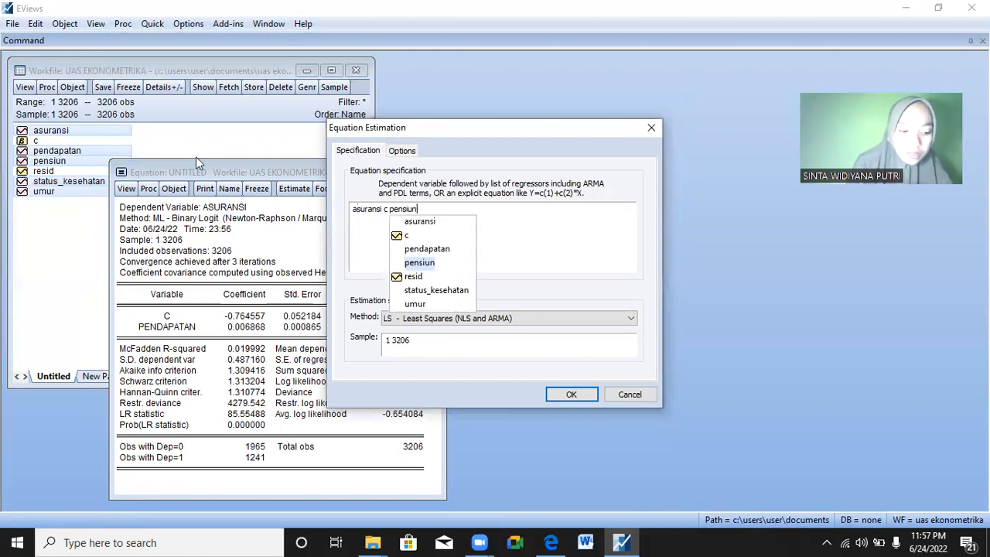
text(r)
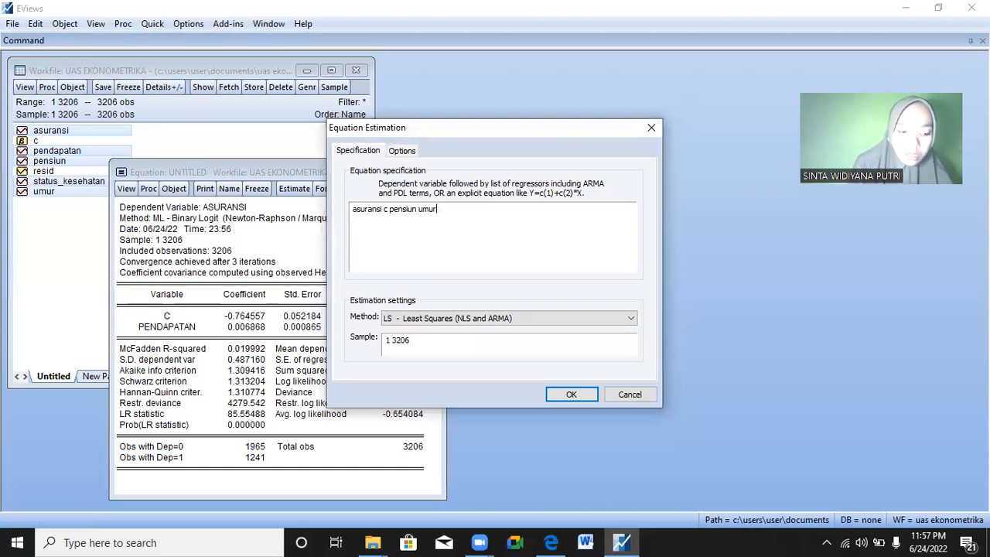
text( pen)
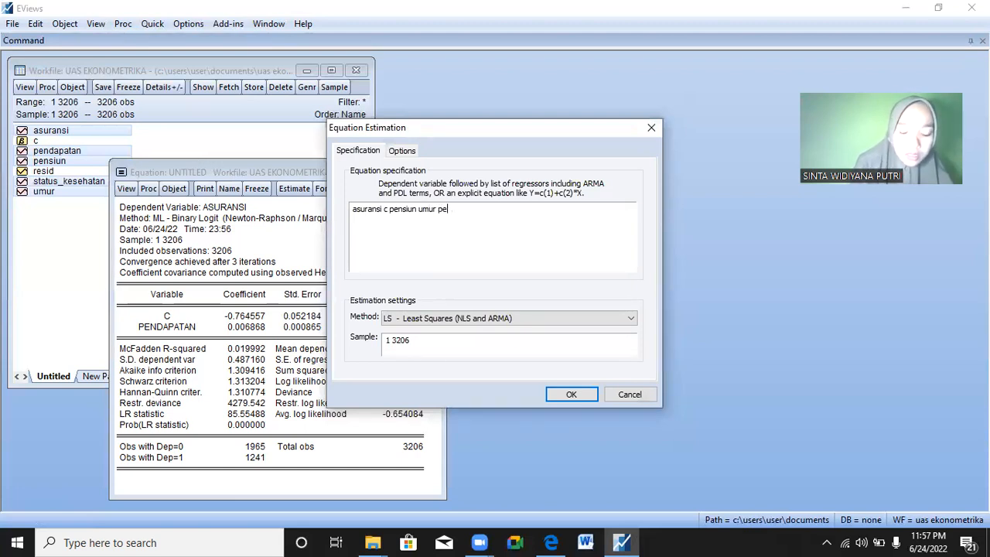
text(dapa)
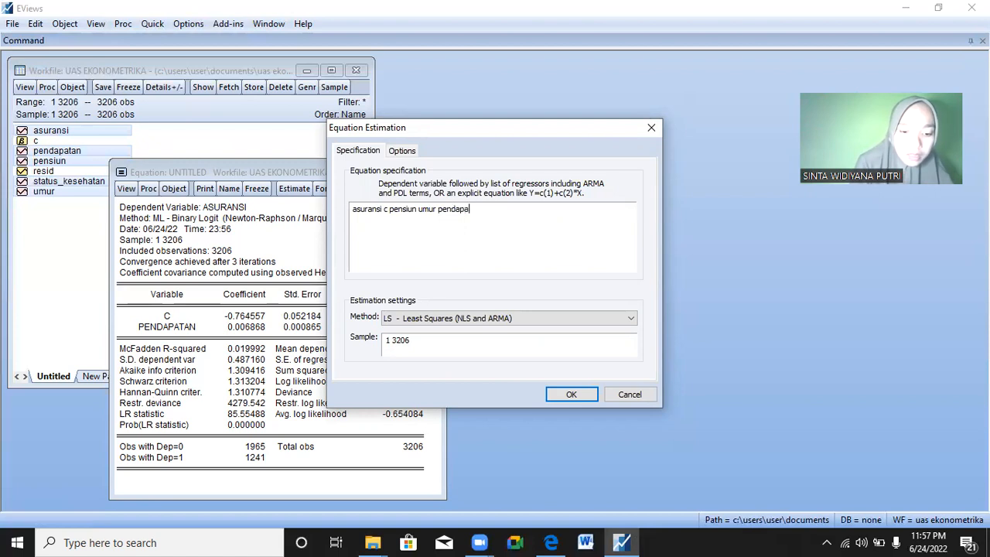
text(tan)
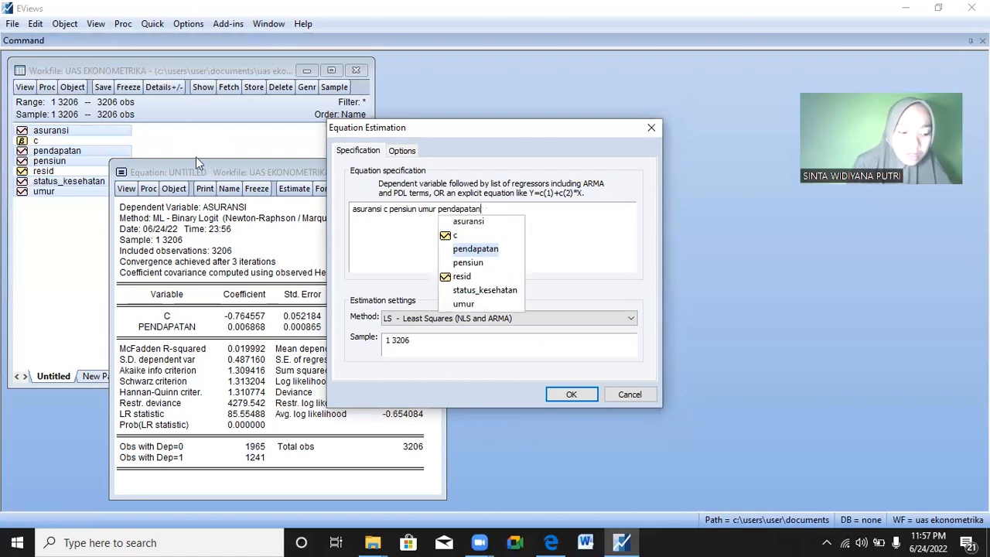
text(@e)
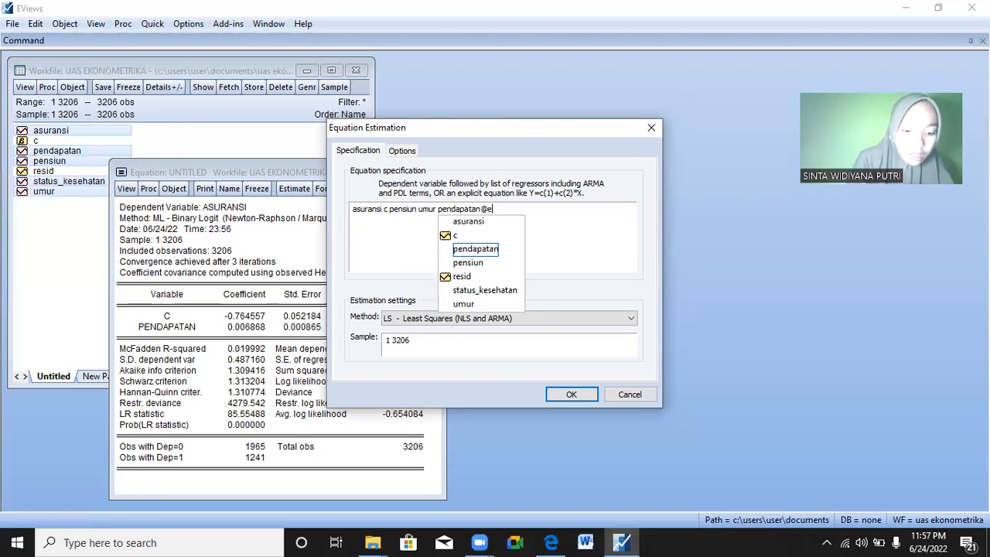
text(xpand)
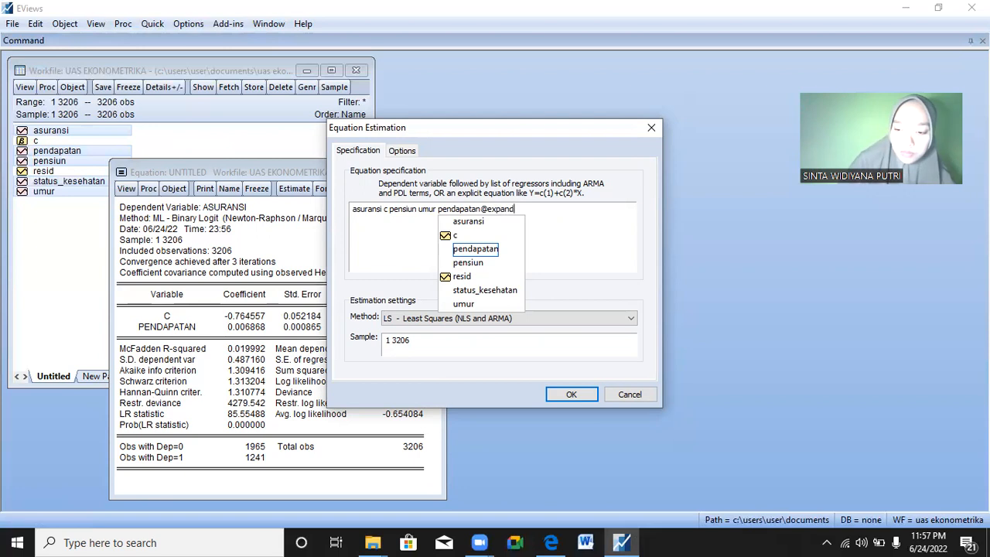
text((sta)
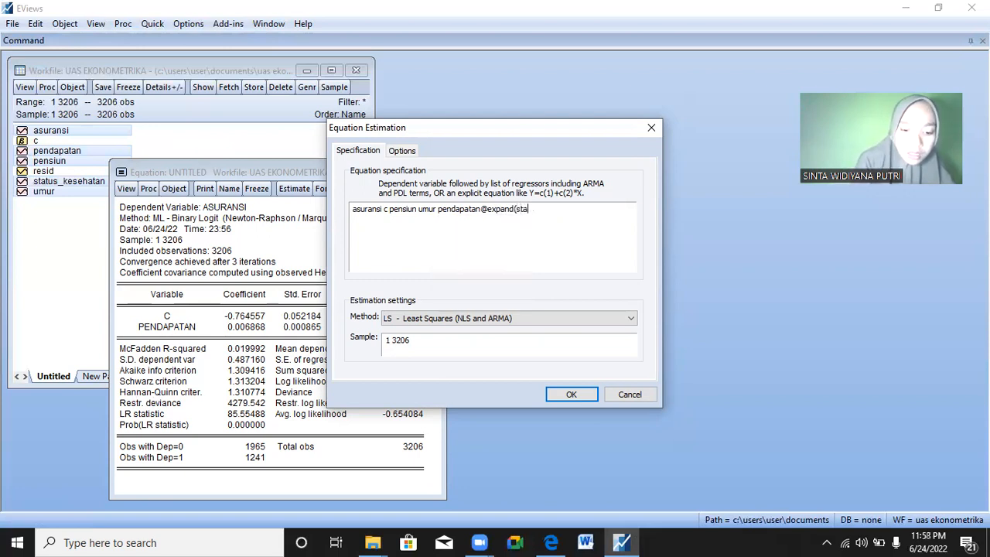
text(tus)
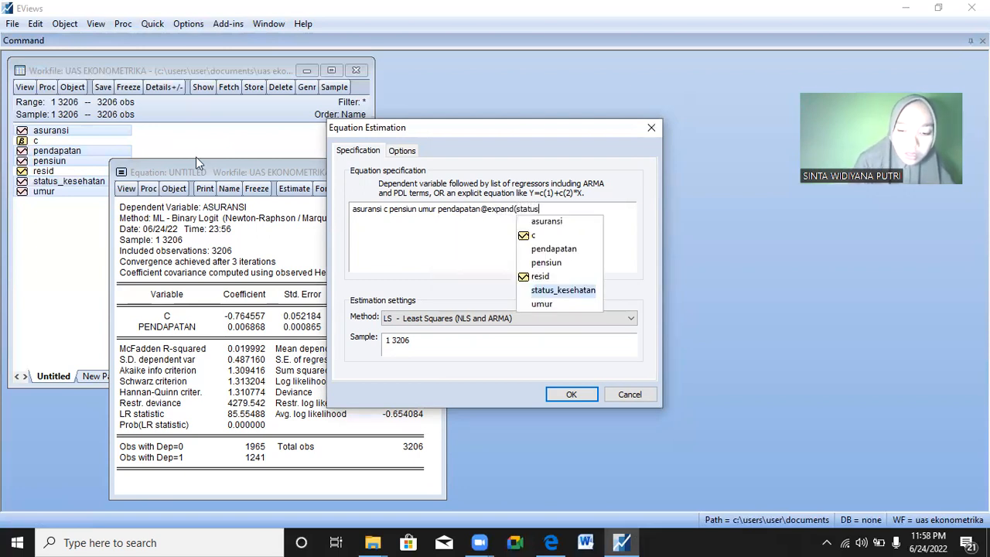
text(_kesehatan)
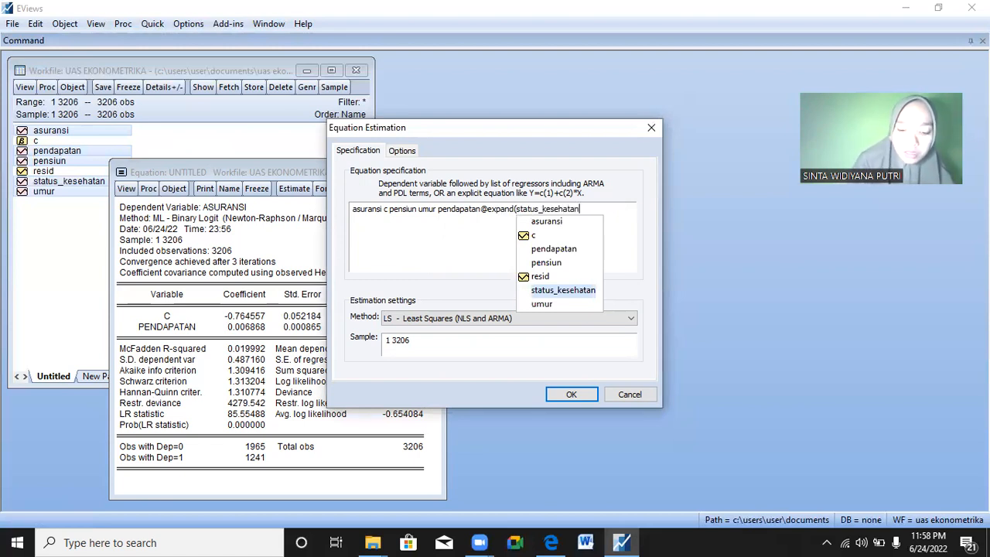
text(,)
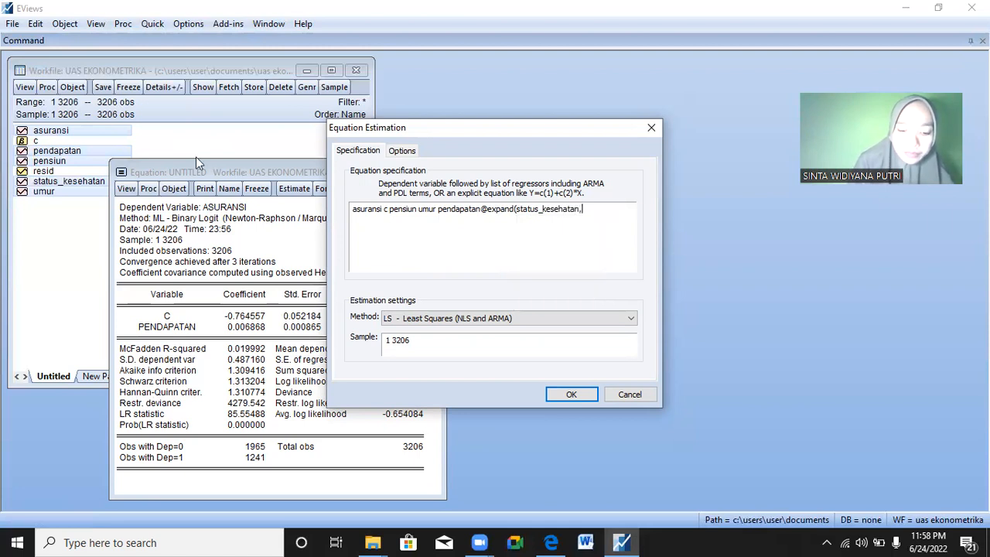
text( @)
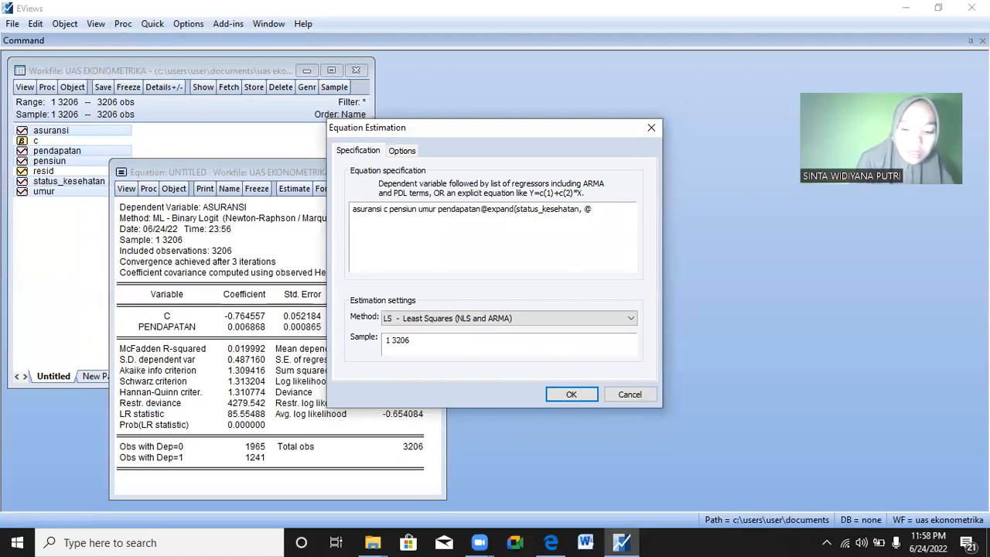
text(dr)
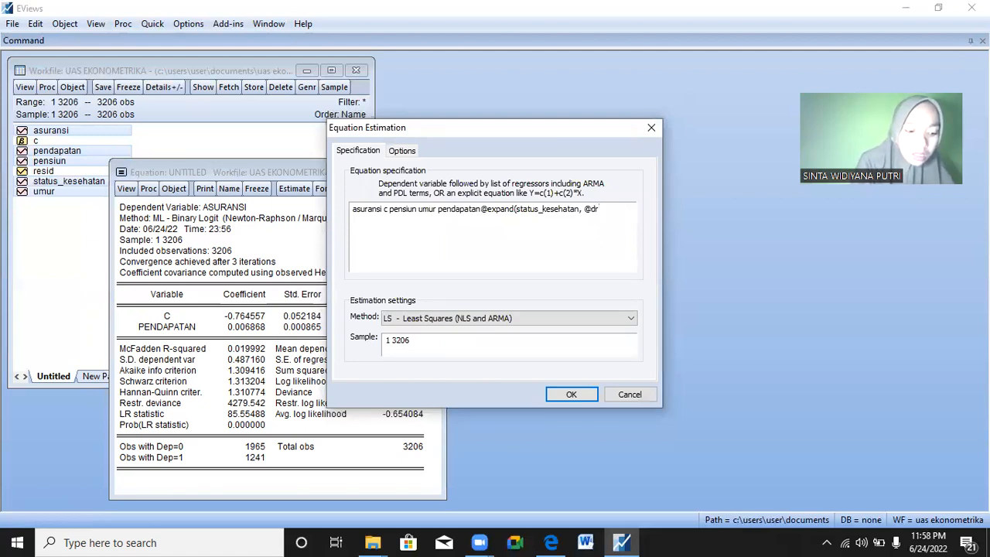
text(op)
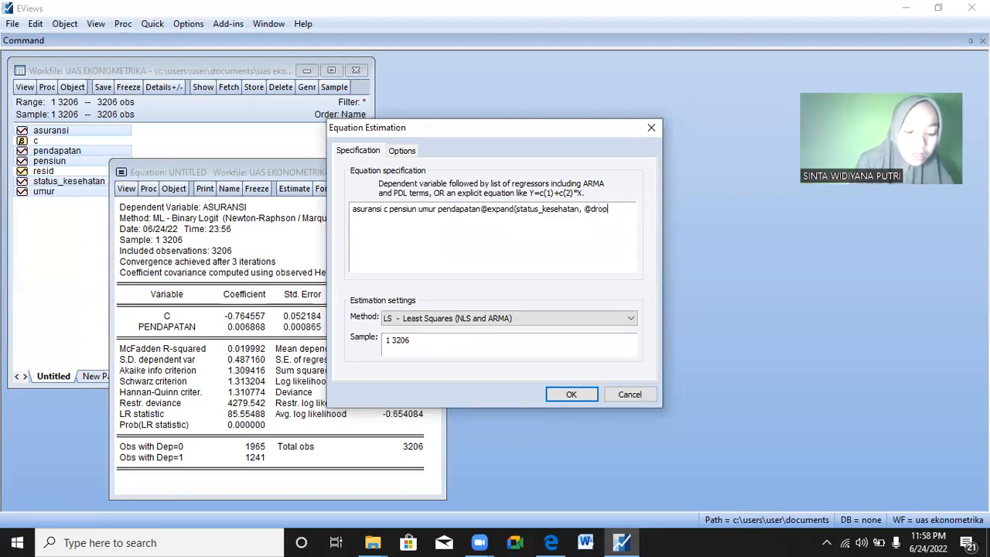
text(last)
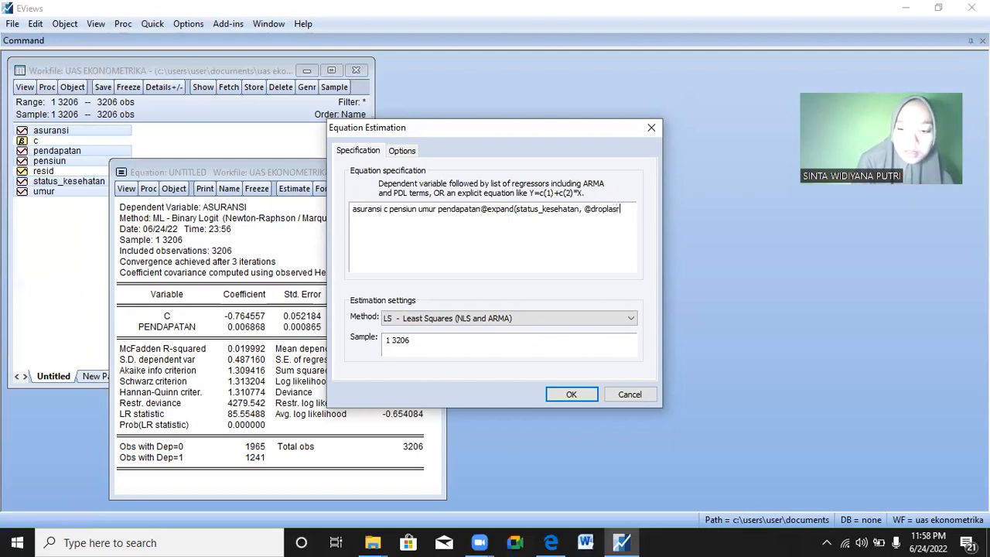
text())
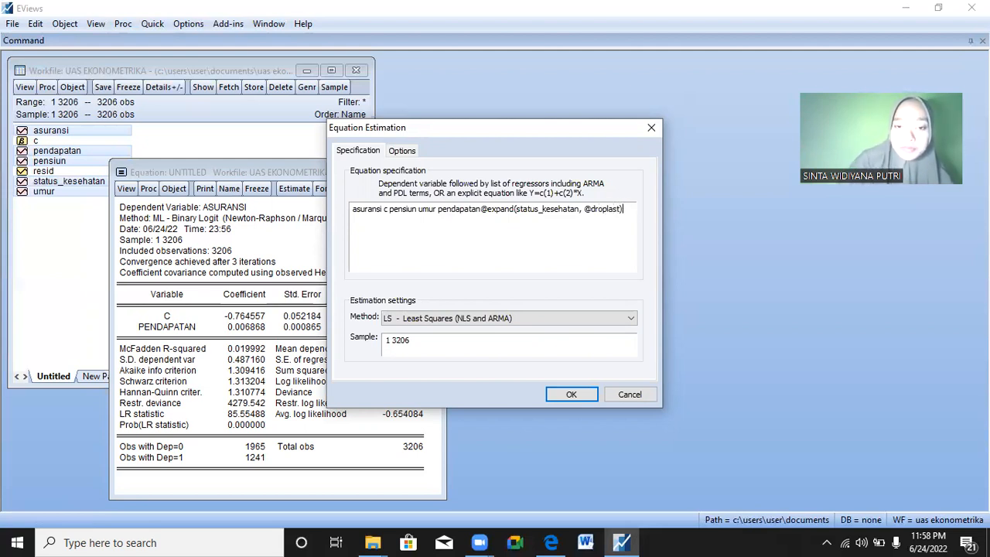
Step: Estimate the combined equation with the BINARY choice method and the Logit option, deleting the previous untitled equation
click(591, 316)
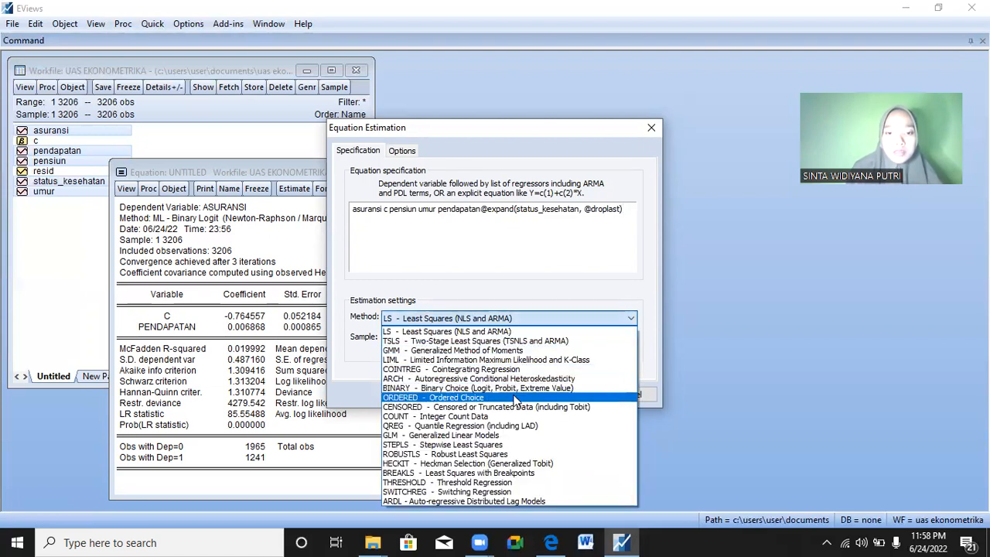
click(514, 389)
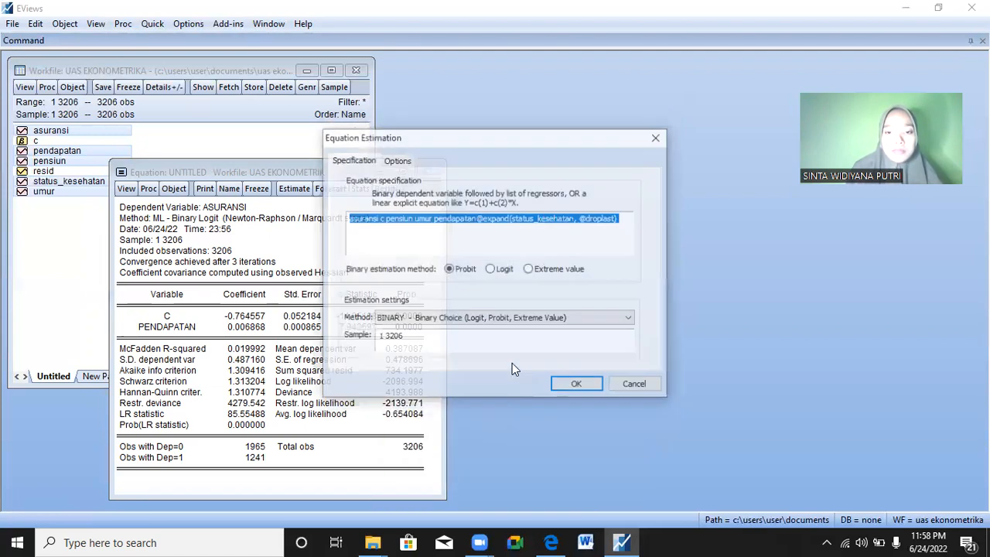
click(490, 270)
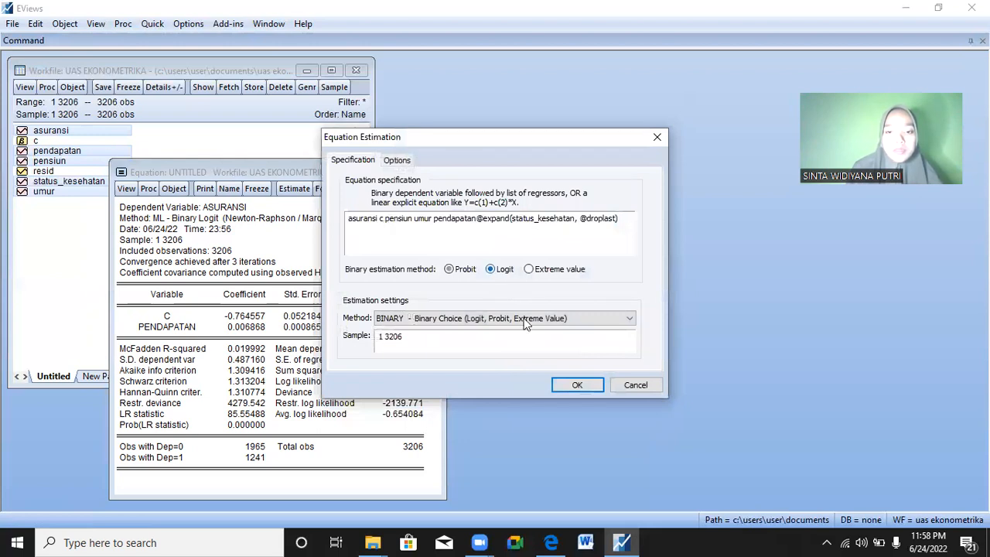
click(579, 385)
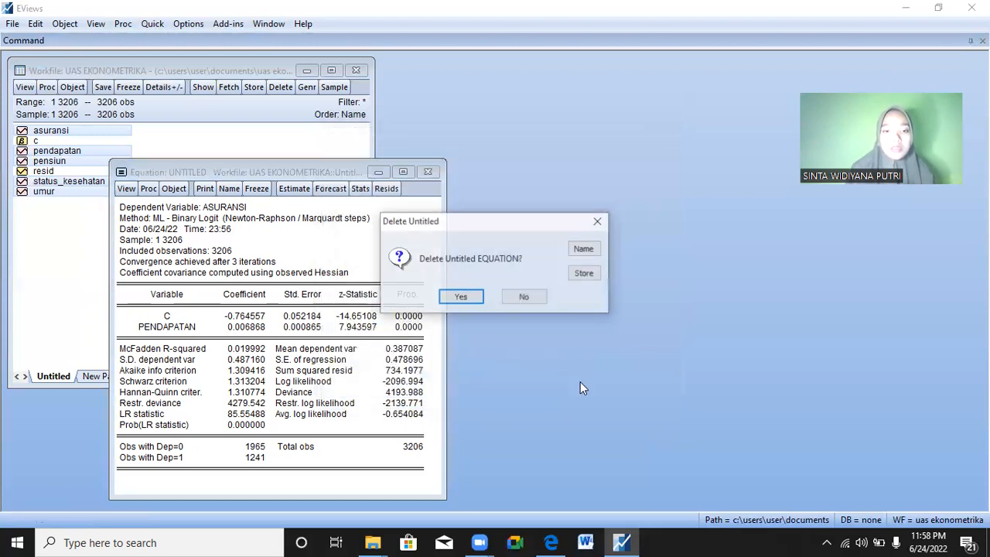
click(455, 297)
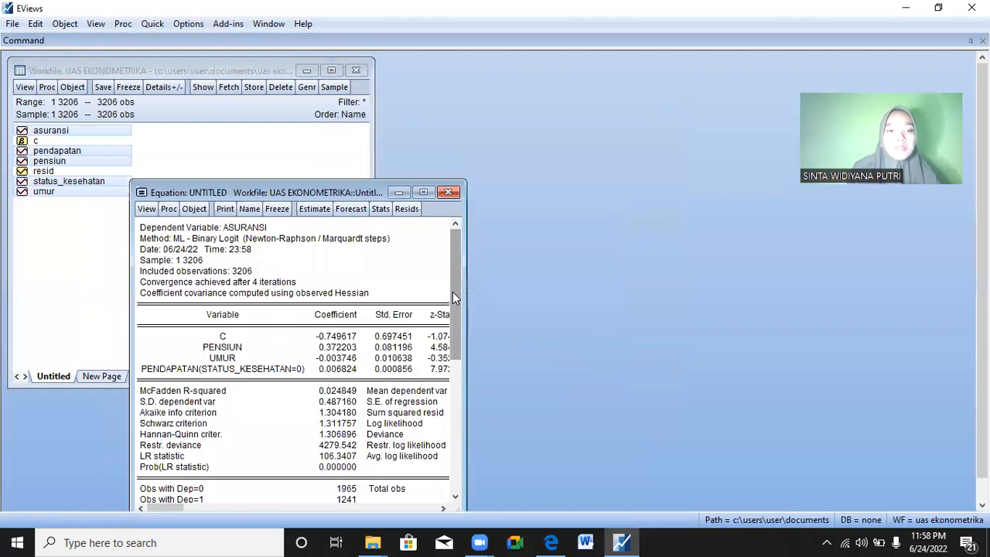